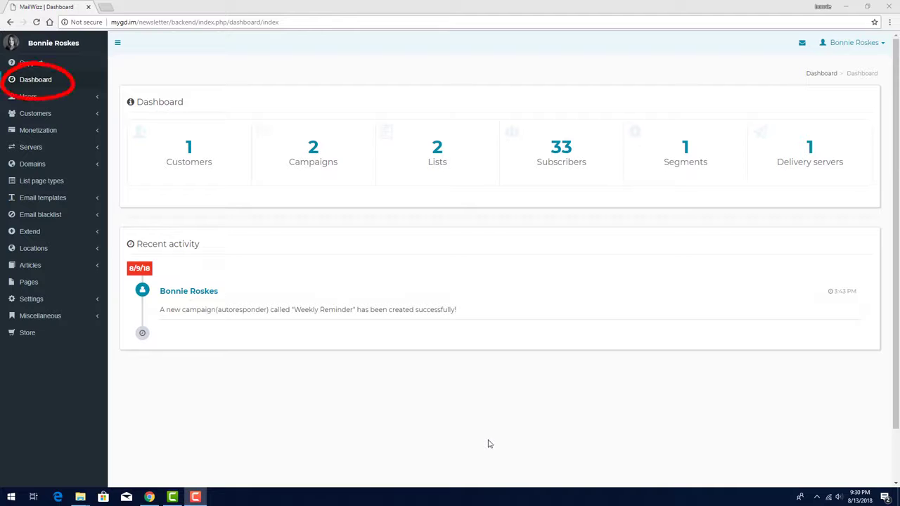
# - Log in to the customer area as the existing customer and show that customer's mailing lists
pyautogui.click(189, 148)
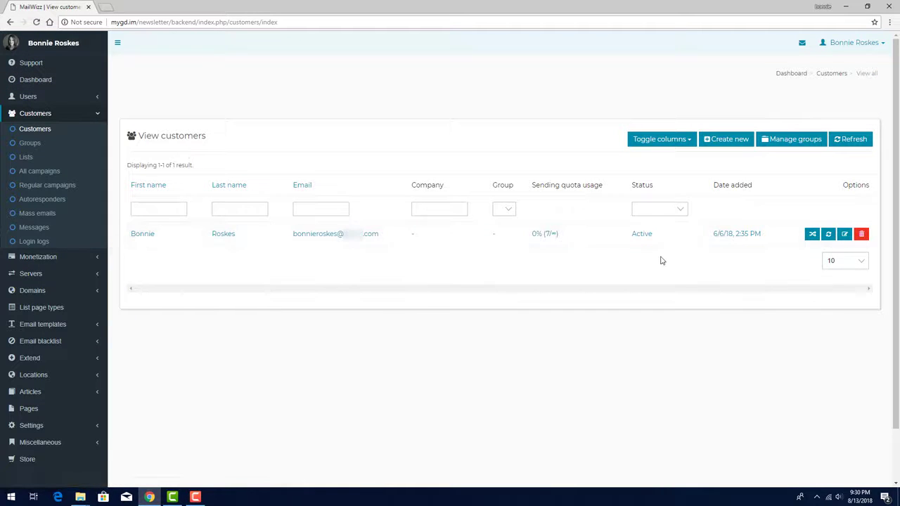
pyautogui.click(812, 238)
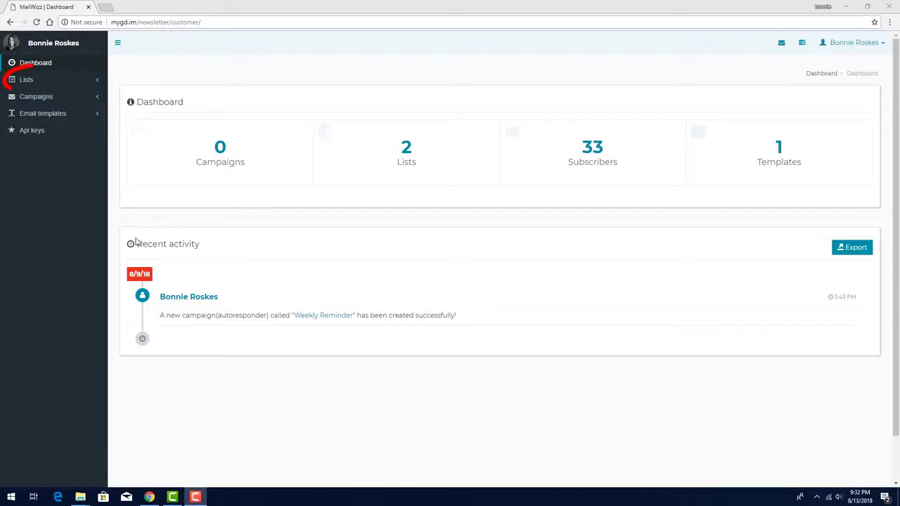
pyautogui.click(28, 80)
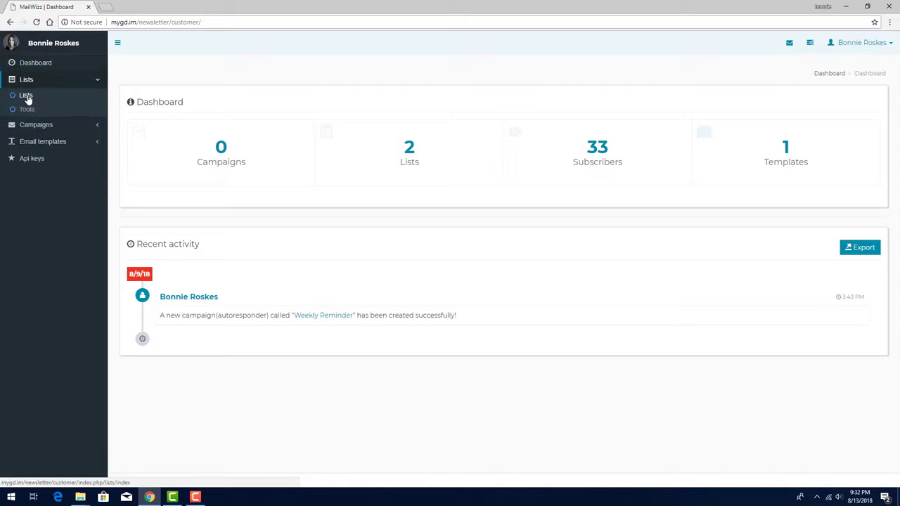
pyautogui.click(26, 95)
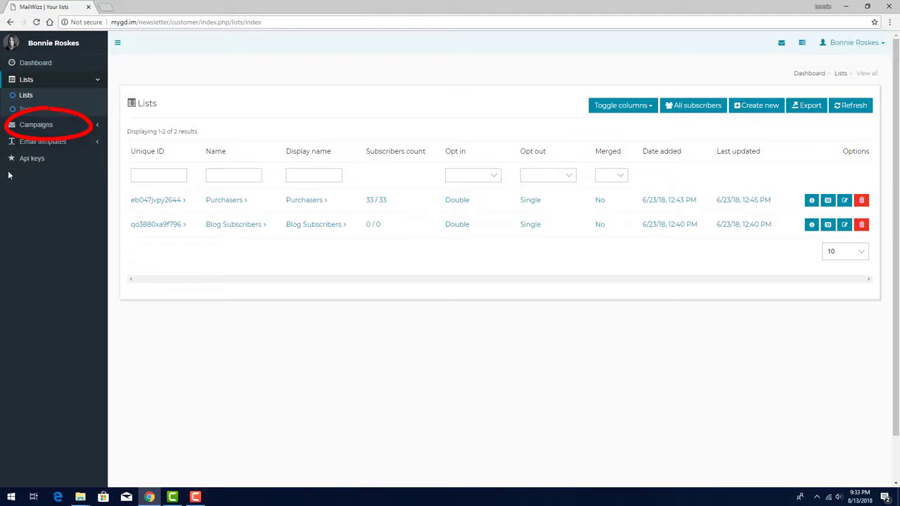
# - Start a new campaign from the overview of all campaigns and choose Regular as its type
pyautogui.click(31, 124)
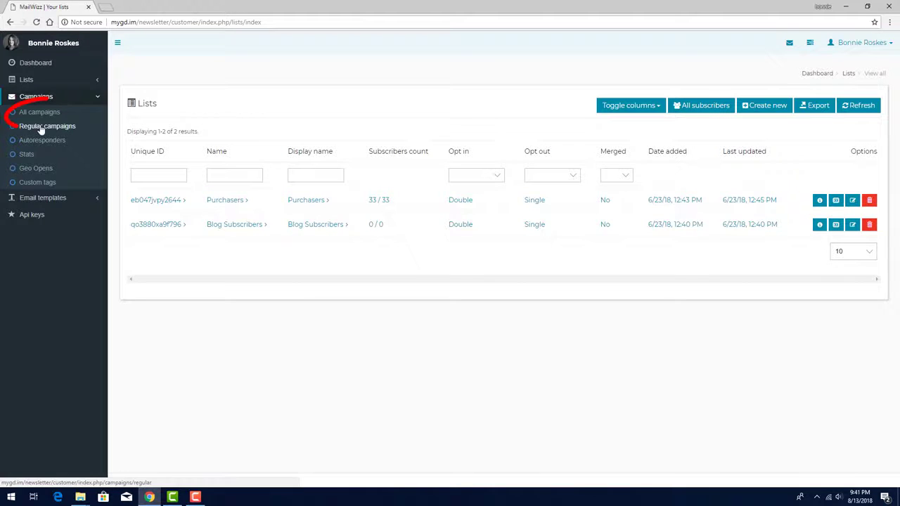
pyautogui.click(41, 113)
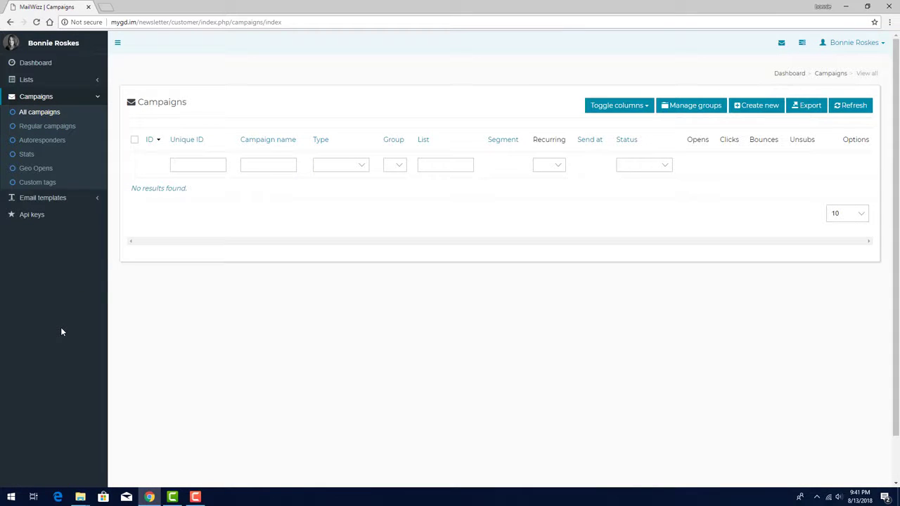
pyautogui.click(740, 113)
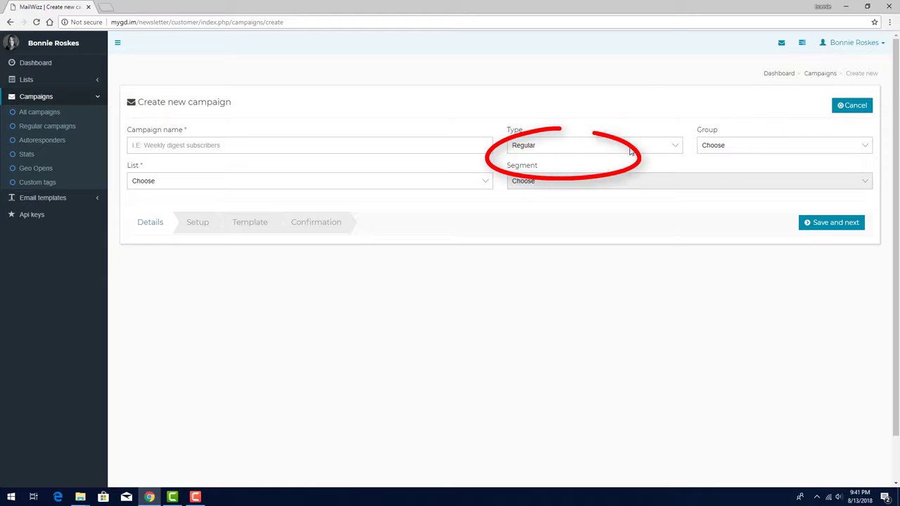
pyautogui.click(598, 145)
pyautogui.click(601, 158)
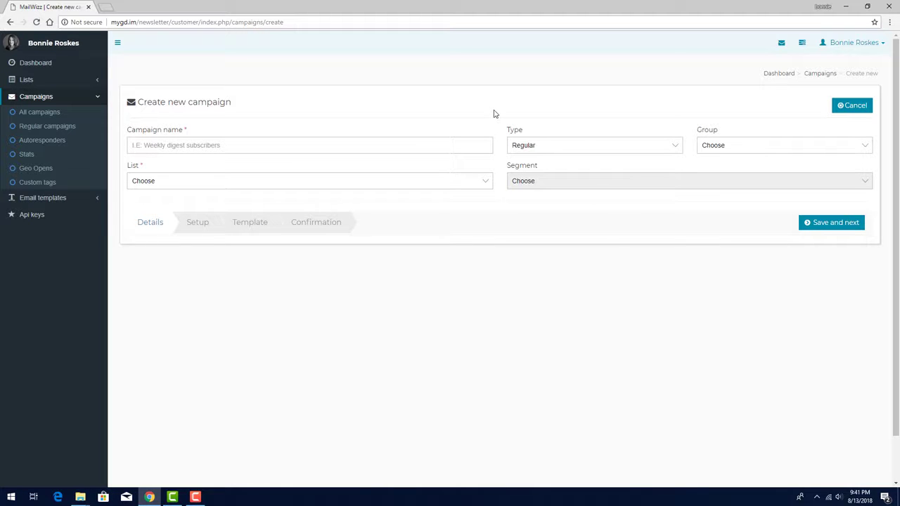
# - Name the campaign Summer Sale, assign the Purchasers list, and save the details to continue to the setup
pyautogui.click(447, 142)
pyautogui.write('Summer Sale')
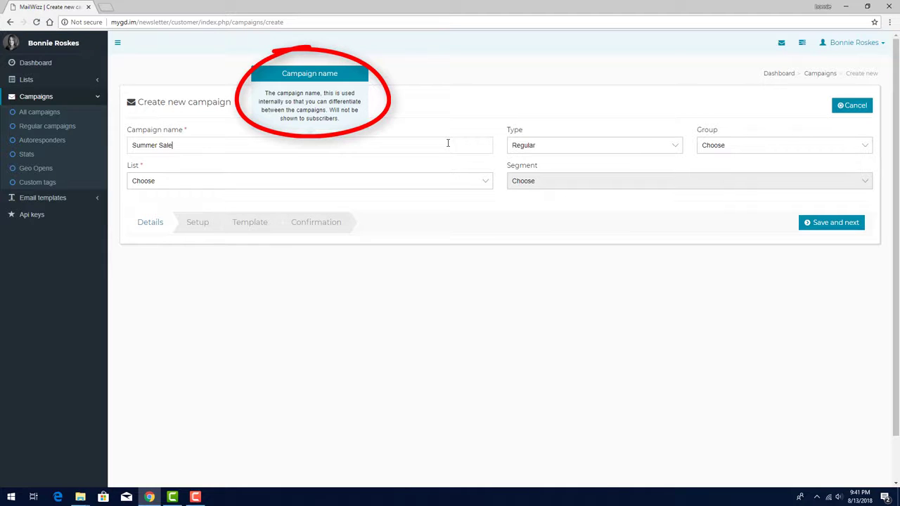
pyautogui.click(439, 109)
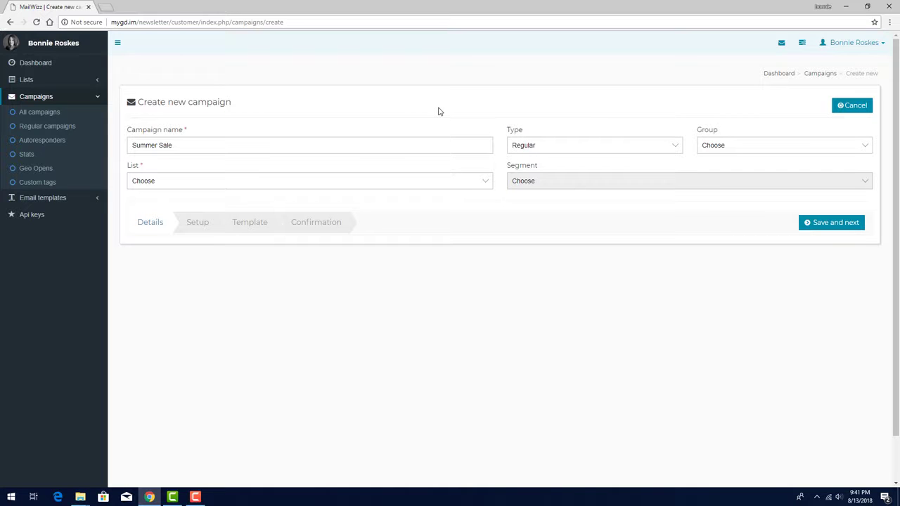
pyautogui.click(289, 180)
pyautogui.click(274, 203)
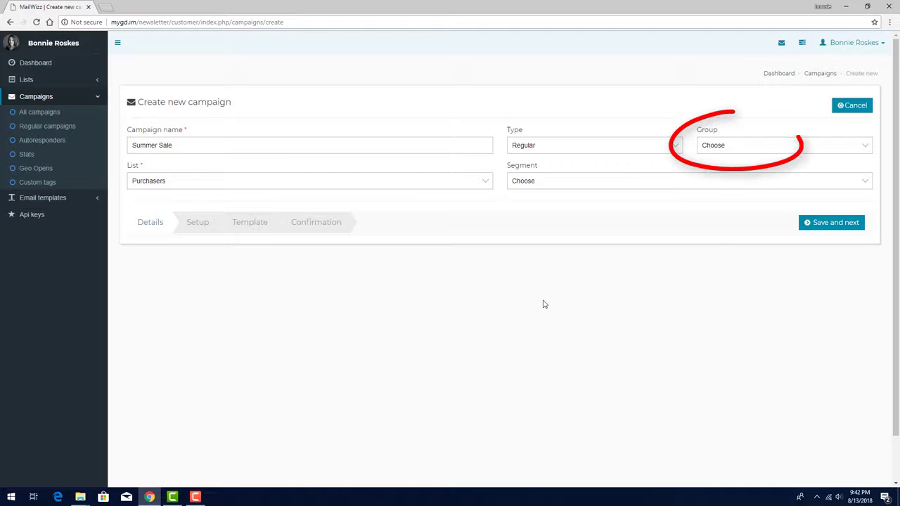
pyautogui.click(810, 225)
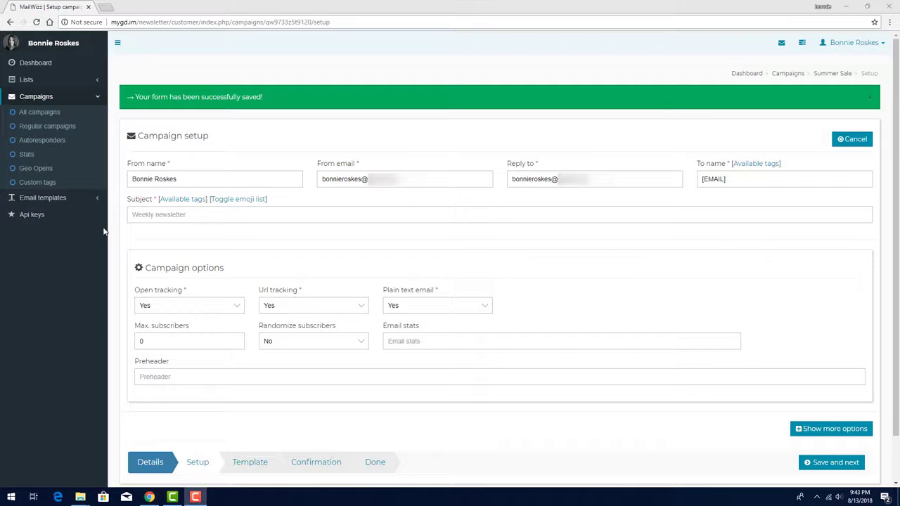
# - Check the saved draft in the lists of all and regular campaigns, and reopen the Summer Sale campaign
pyautogui.click(28, 115)
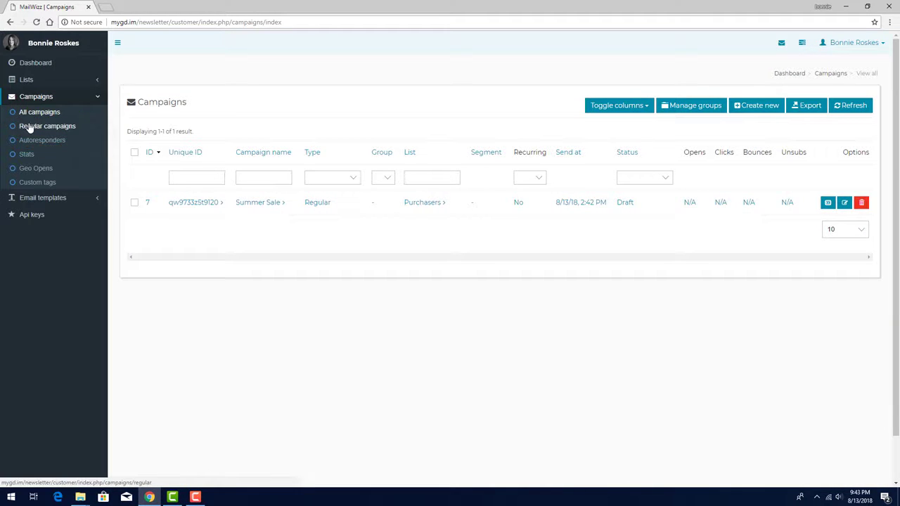
pyautogui.click(30, 127)
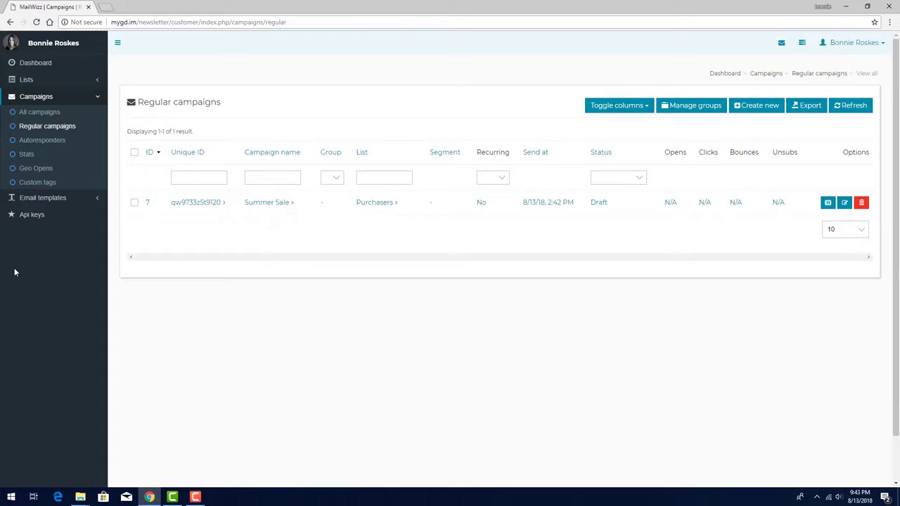
pyautogui.click(268, 204)
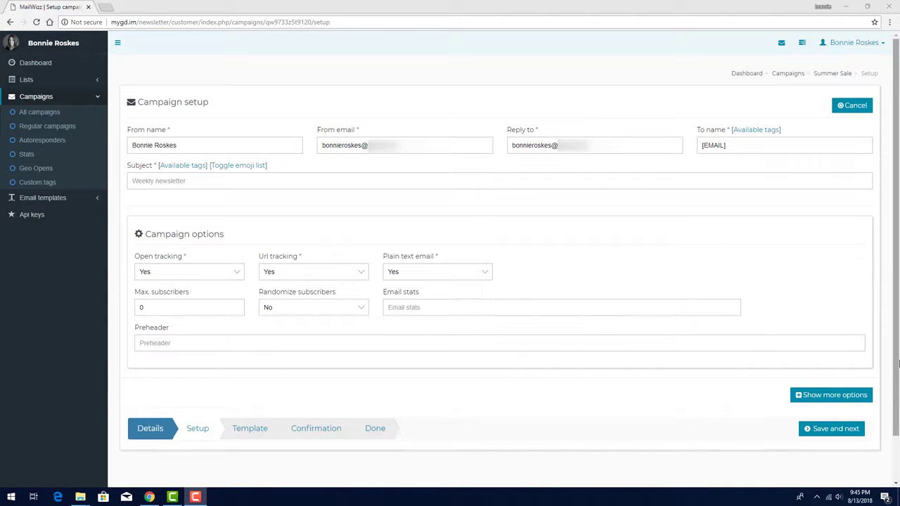
# - Set the campaign's To name to Valued Customer
pyautogui.moveTo(786, 146); pyautogui.dragTo(690, 145)
pyautogui.write('Valued Customer')
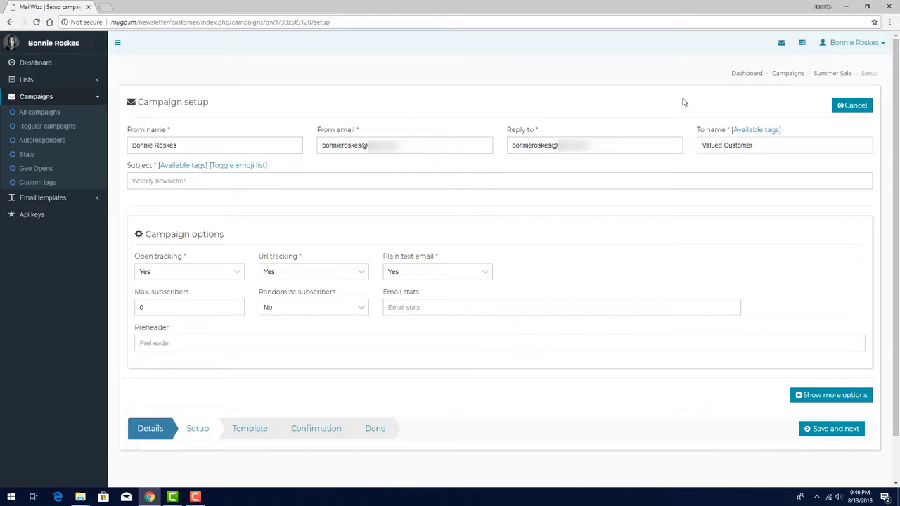
# - Look through the available tags for the To name and replace its content with the [FNAME] tag
pyautogui.click(753, 131)
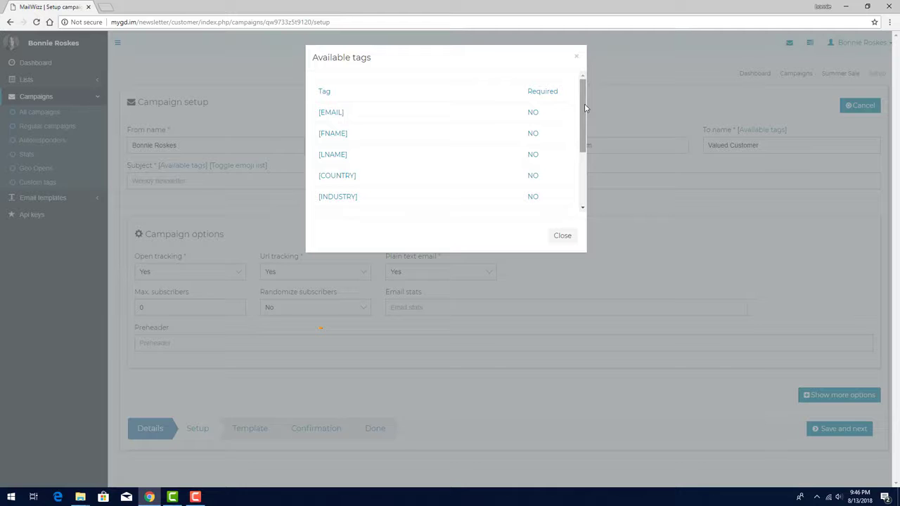
pyautogui.moveTo(585, 104); pyautogui.dragTo(590, 173)
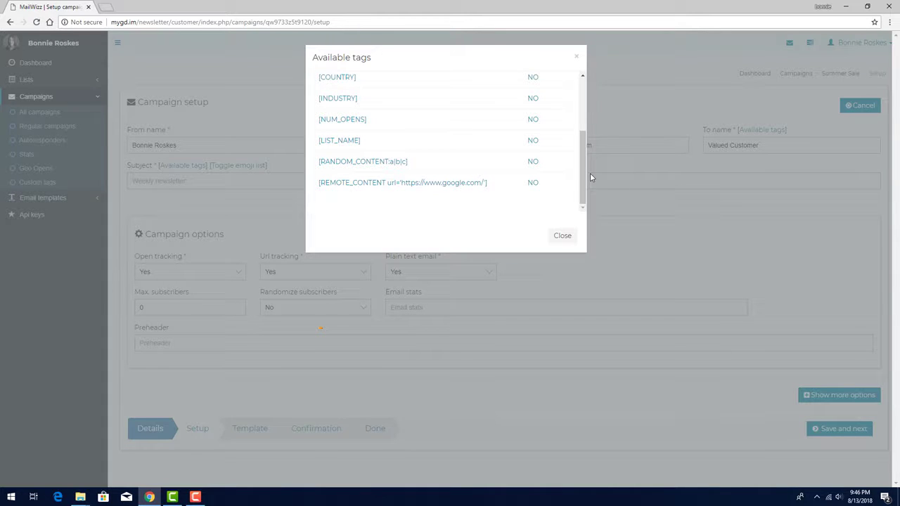
pyautogui.scroll(3, 573, 140)
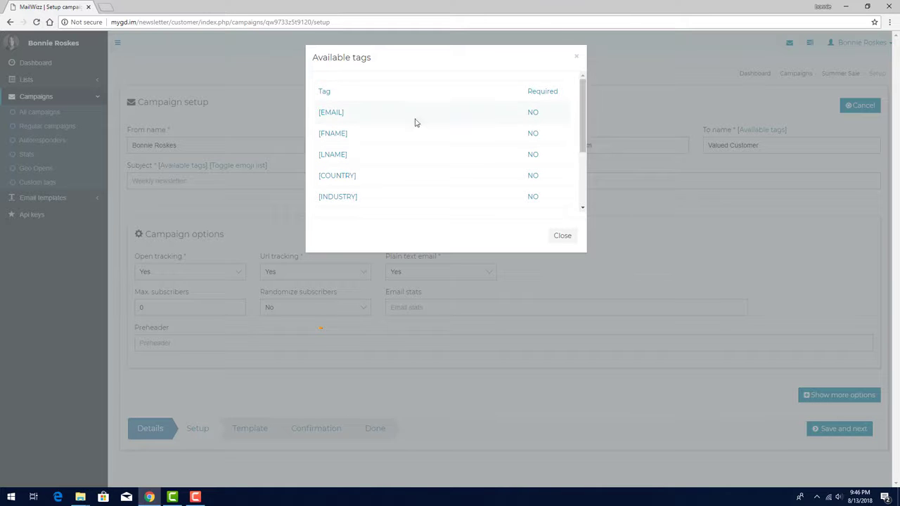
pyautogui.moveTo(349, 134); pyautogui.dragTo(318, 133)
pyautogui.hotkey('ctrl', 'c')
pyautogui.click(563, 235)
pyautogui.moveTo(754, 145); pyautogui.dragTo(691, 148)
pyautogui.hotkey('ctrl', 'v')
# - Add the [LNAME] tag after [FNAME] in the To name, copied from the available tags
pyautogui.click(759, 130)
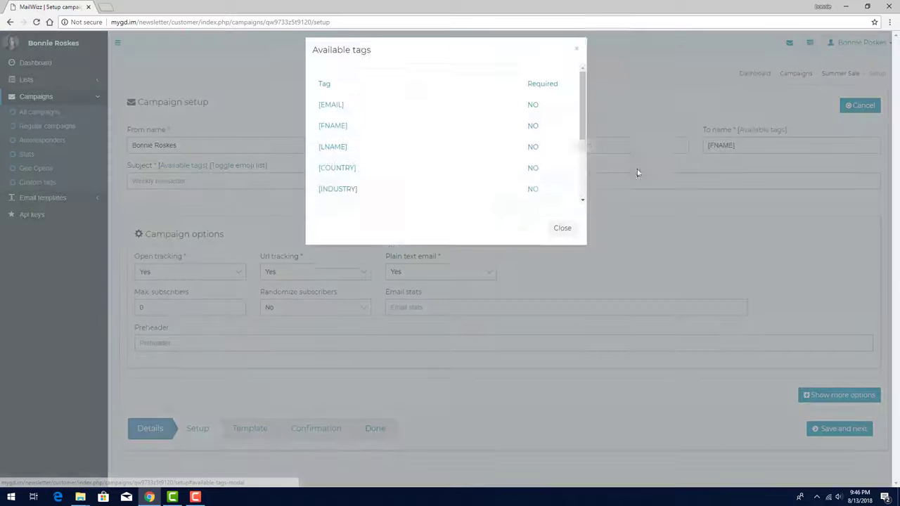
pyautogui.moveTo(349, 155); pyautogui.dragTo(318, 155)
pyautogui.hotkey('ctrl', 'c')
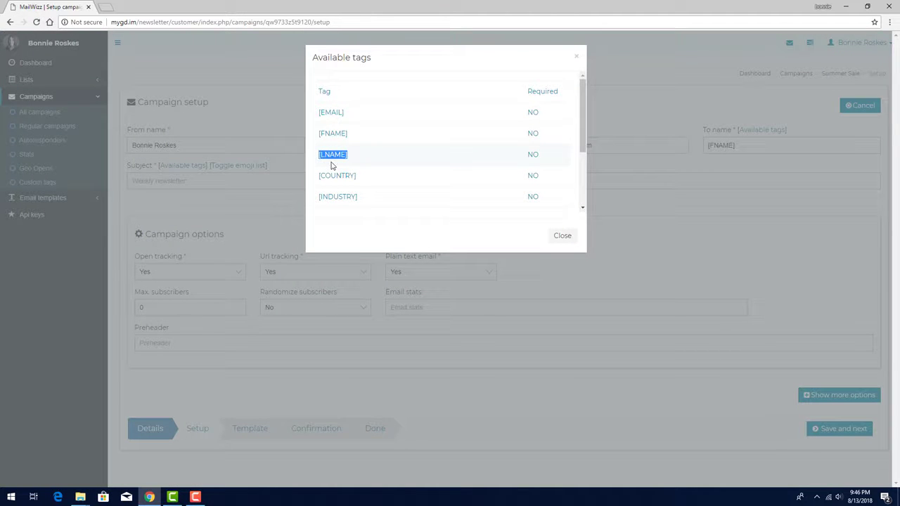
pyautogui.click(563, 236)
pyautogui.click(756, 146)
pyautogui.hotkey('ctrl', 'v')
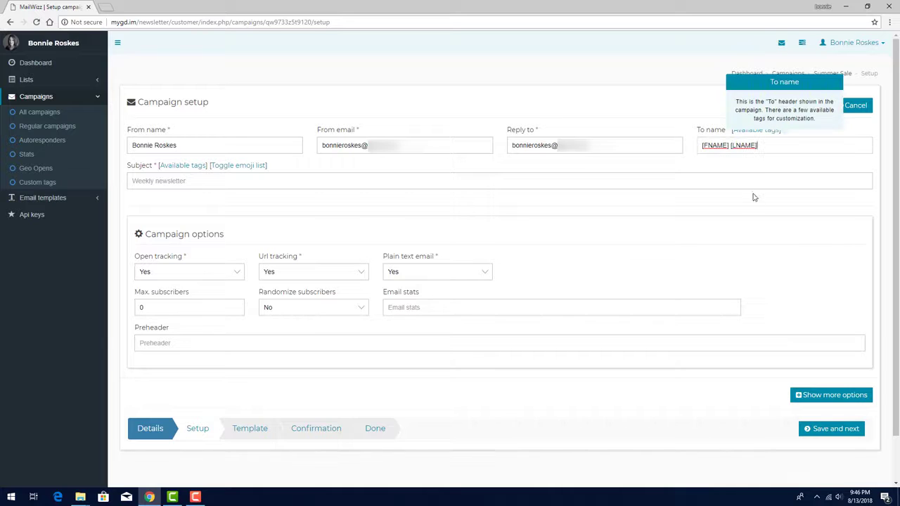
pyautogui.click(844, 171)
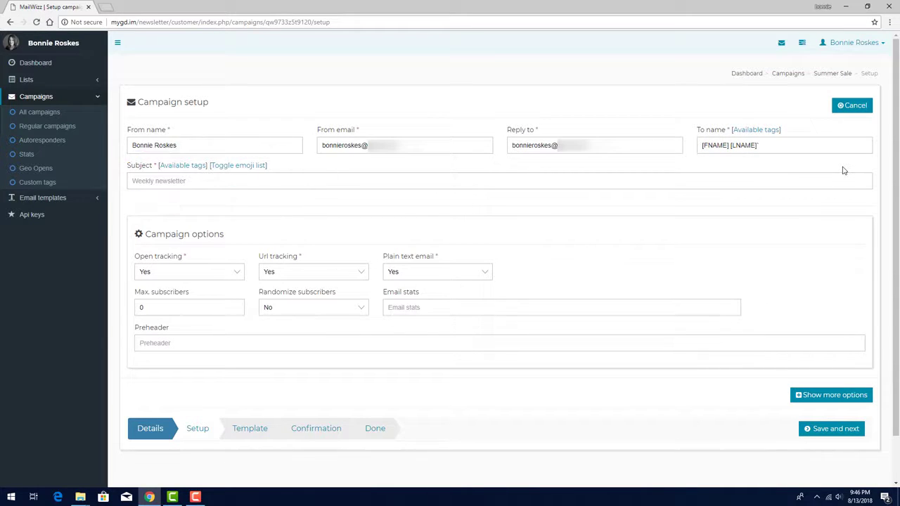
# - Enter "All books 50% off!" as the campaign subject
pyautogui.click(844, 177)
pyautogui.write('All books 50% off!')
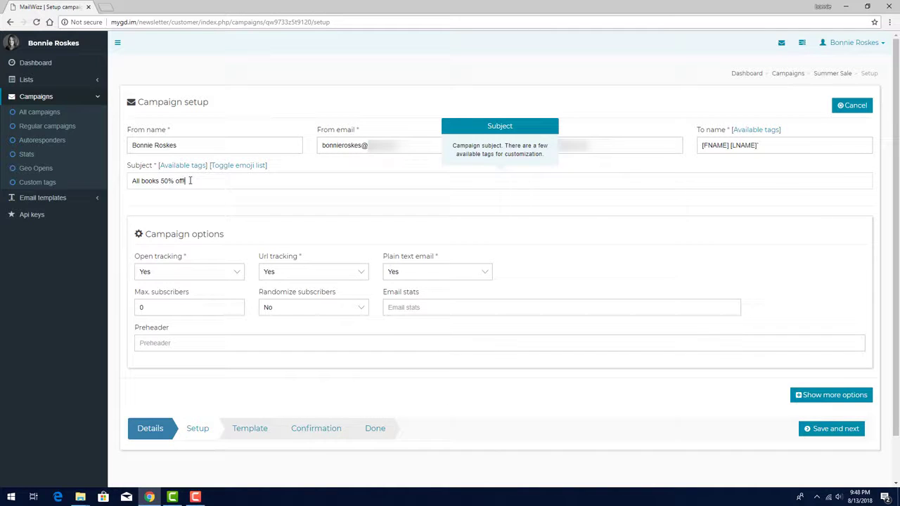
# - Try "Special offer just for [LIST_NAME] subscribers!" as the replacement subject, and clear the subject again
pyautogui.moveTo(190, 181); pyautogui.dragTo(129, 181)
pyautogui.press('BackSpace')
pyautogui.write('Special offer just for [LIST_NAME]')
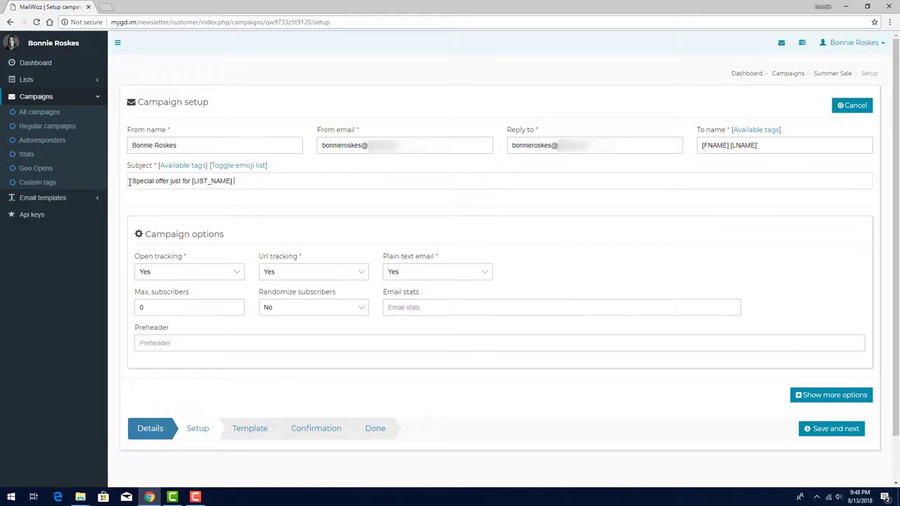
pyautogui.write(' subscribers!')
pyautogui.hotkey('ctrl', 'a')
pyautogui.press('BackSpace')
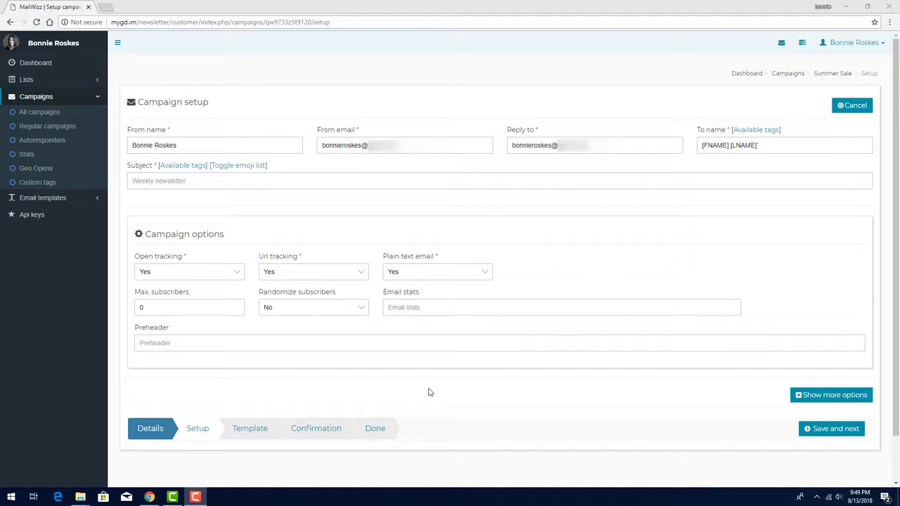
# - Copy the [RANDOM_CONTENT:a|b|c] tag from the available subject tags and paste it into the empty subject
pyautogui.click(184, 166)
pyautogui.scroll(-2, 387, 184)
pyautogui.moveTo(319, 167); pyautogui.dragTo(416, 168)
pyautogui.hotkey('ctrl', 'c')
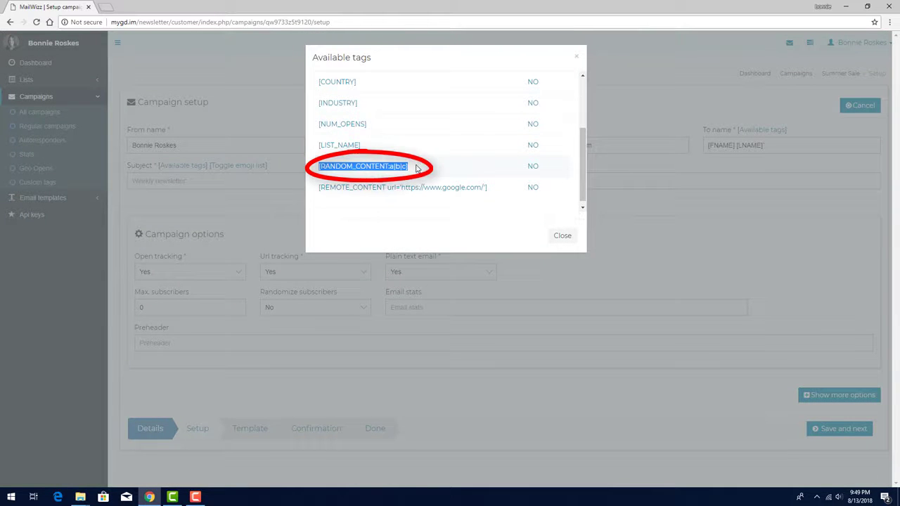
pyautogui.click(268, 181)
pyautogui.hotkey('ctrl', 'v')
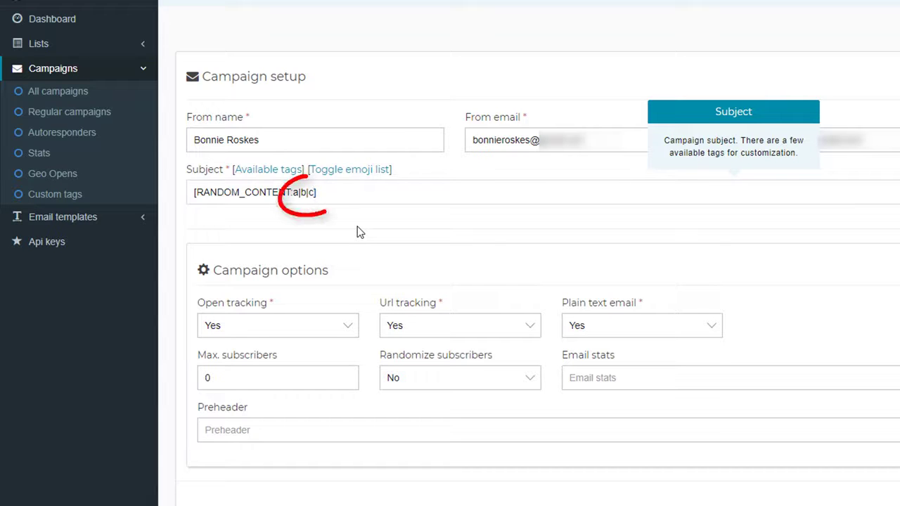
# - Replace a, b and c in the random content tag with "We're having a sale!", "Check out what's on sale!" and "Don't miss these offers!"
pyautogui.press('Left')
pyautogui.press('Left')
pyautogui.press('Left')
pyautogui.press('Left')
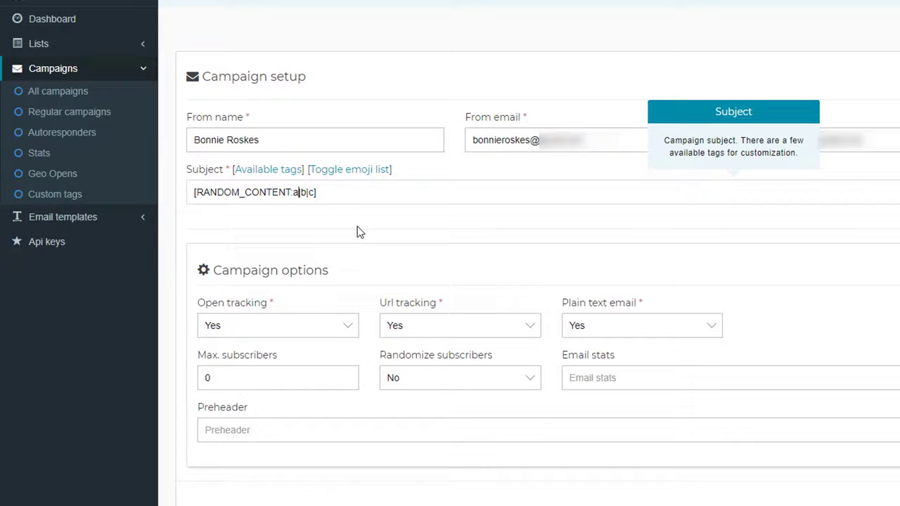
pyautogui.hotkey('shift', 'Left')
pyautogui.write("We're having a sale!")
pyautogui.press('Right')
pyautogui.hotkey('shift', 'Right')
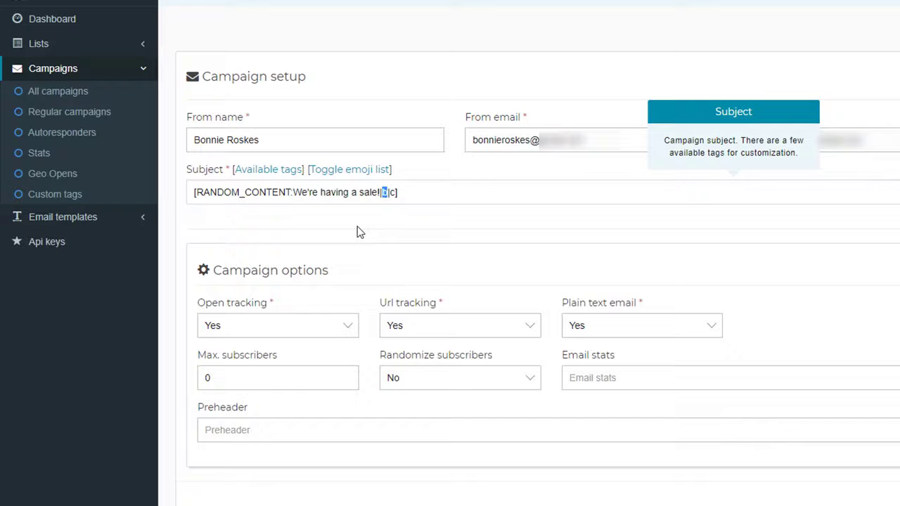
pyautogui.write("Check out what's on sale!")
pyautogui.press('Right')
pyautogui.hotkey('shift', 'Right')
pyautogui.write("Don't miss these offers")
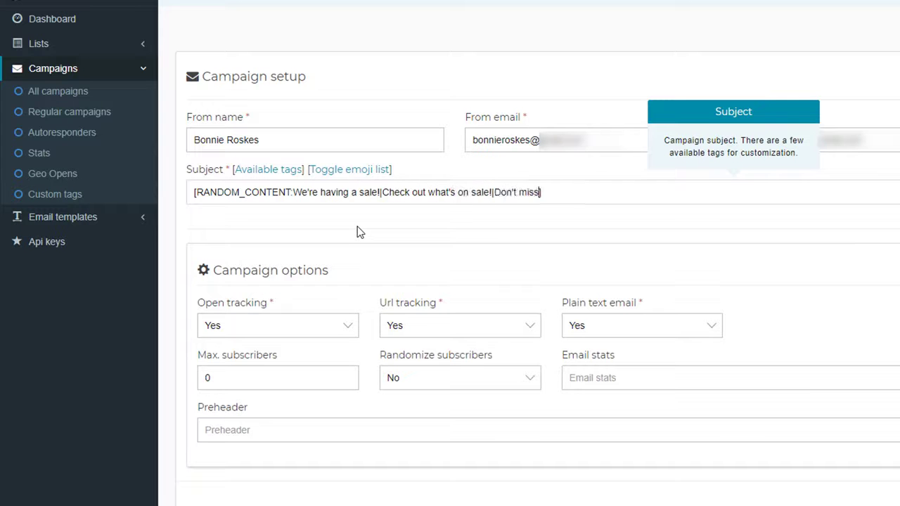
pyautogui.write('!')
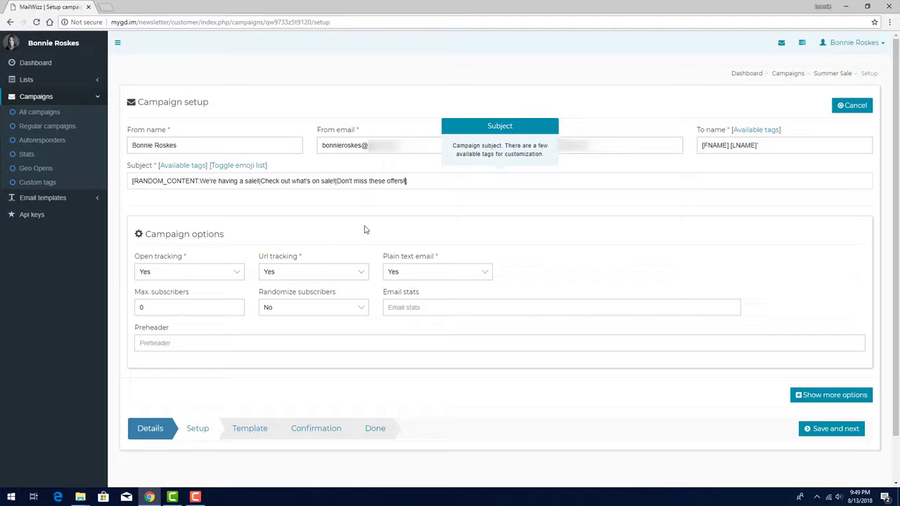
# - View the emojis available for the campaign subject and hide the emoji list again
pyautogui.click(240, 168)
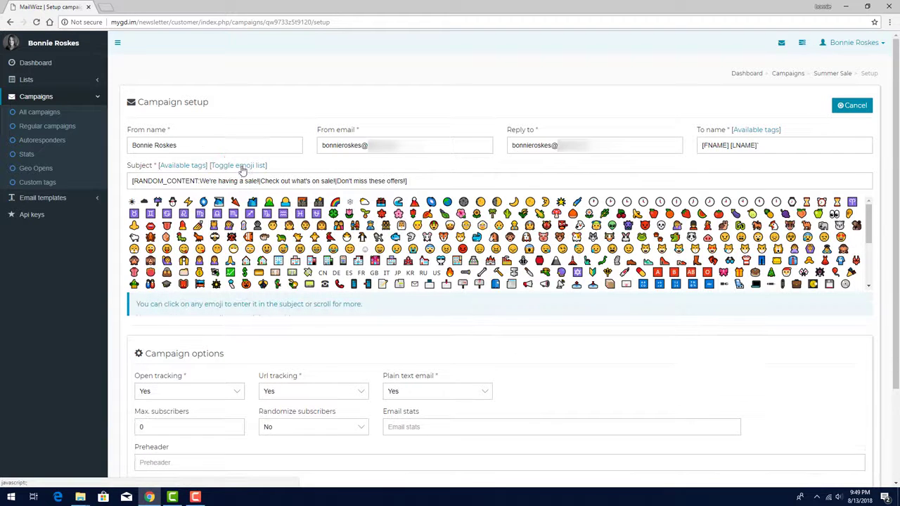
pyautogui.click(240, 166)
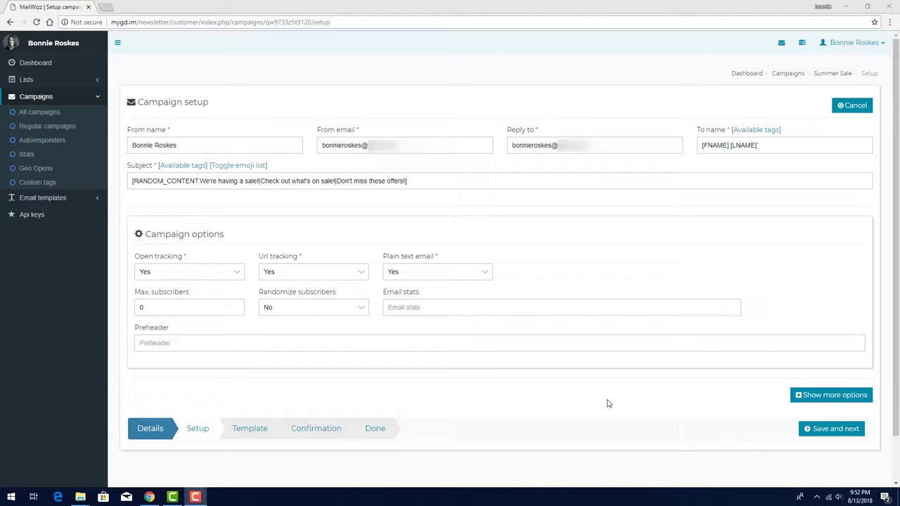
pyautogui.click(547, 365)
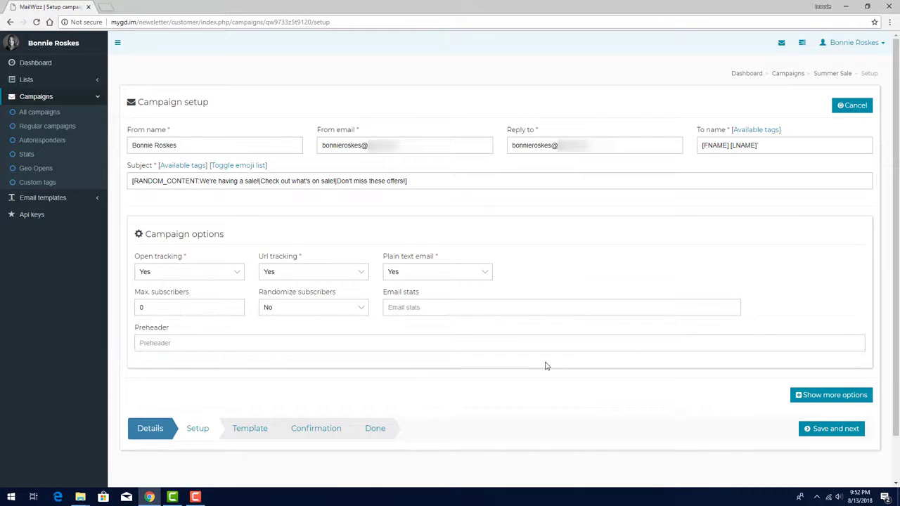
# - Set the campaign preheader to "Super Secret Sale, for out best customers only!"
pyautogui.click(360, 344)
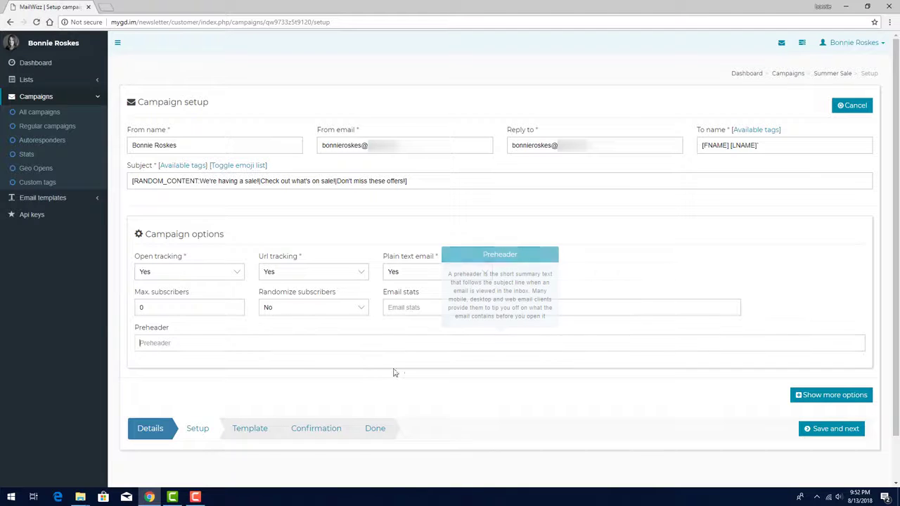
pyautogui.write('Super Sec')
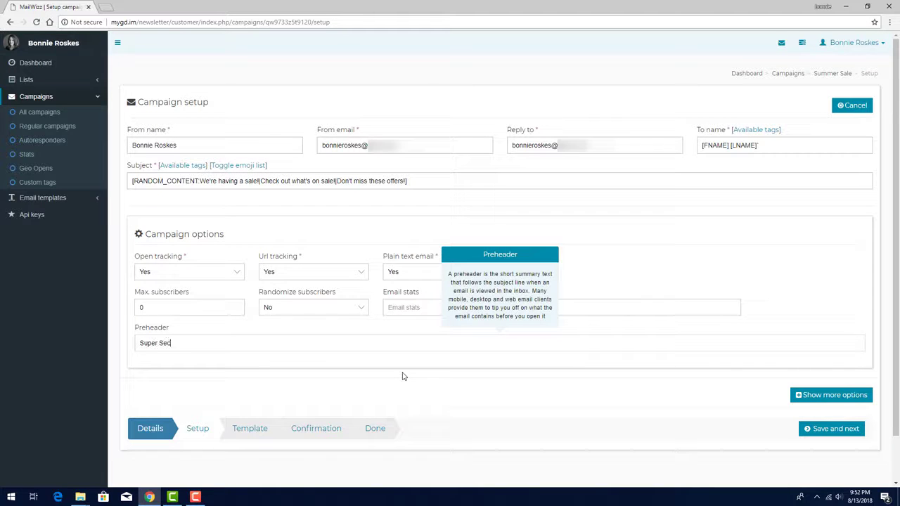
pyautogui.write('ret Sale, for out best customers only!')
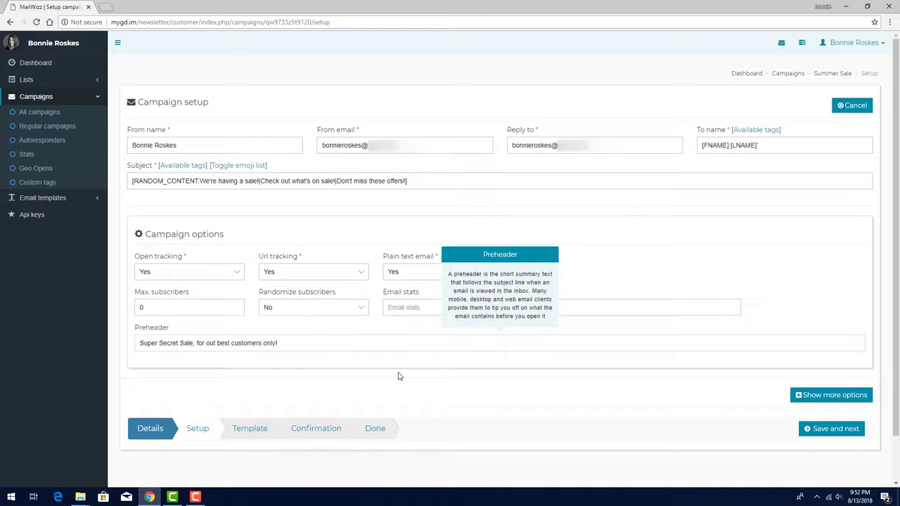
pyautogui.click(421, 379)
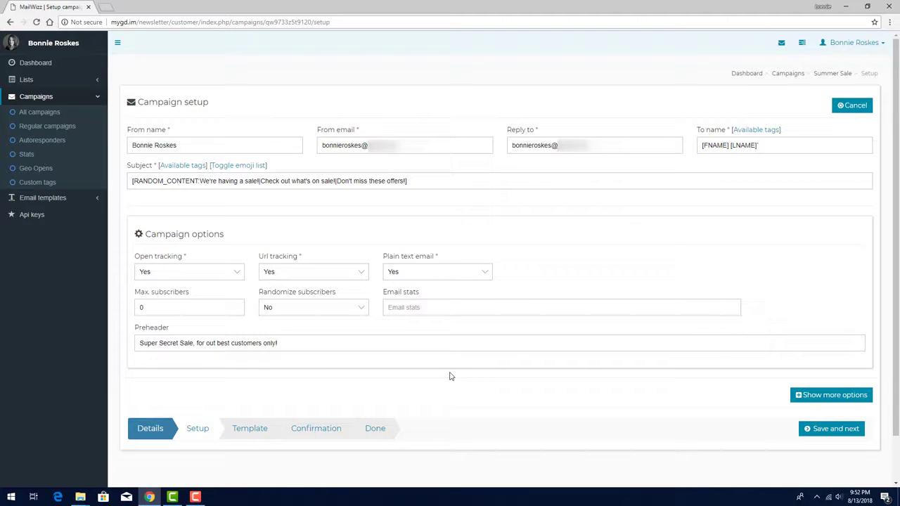
# - Show the additional campaign setup options and look through their sections down to Extra tags
pyautogui.click(825, 396)
pyautogui.scroll(-5, 748, 289)
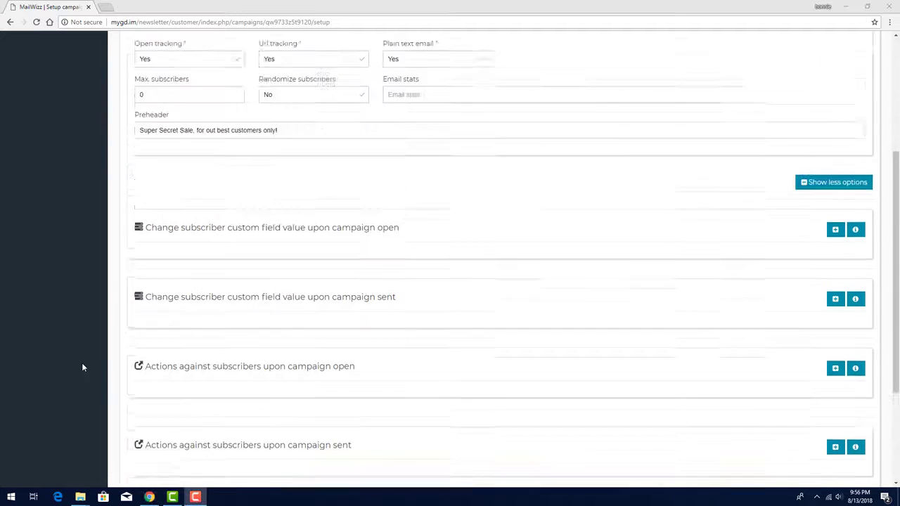
pyautogui.scroll(5, 81, 363)
# - Open the subscriber lists in a separate browser tab and bring up the custom fields of the Purchasers list
pyautogui.click(25, 80)
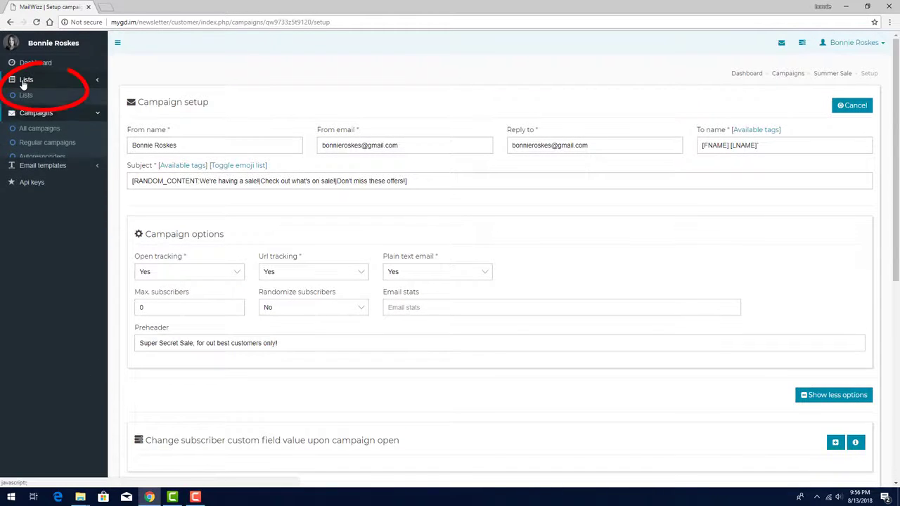
pyautogui.middleClick(25, 95)
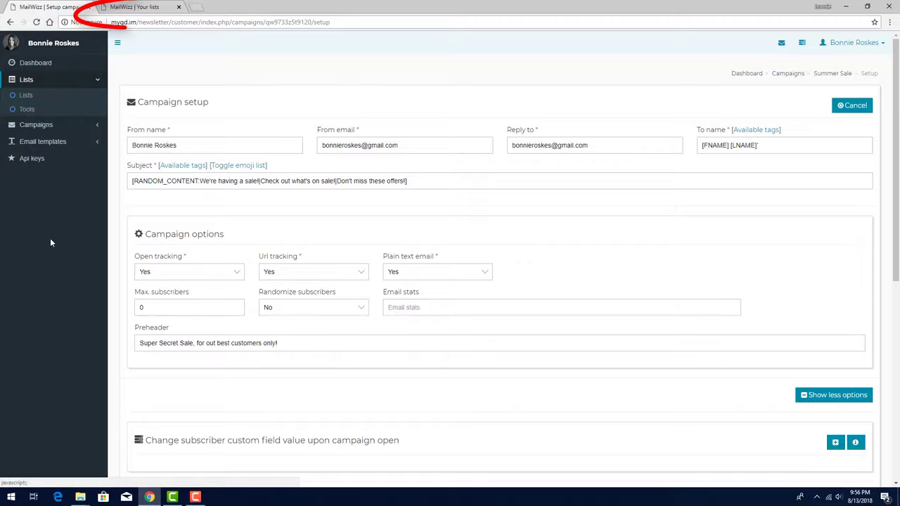
pyautogui.click(128, 7)
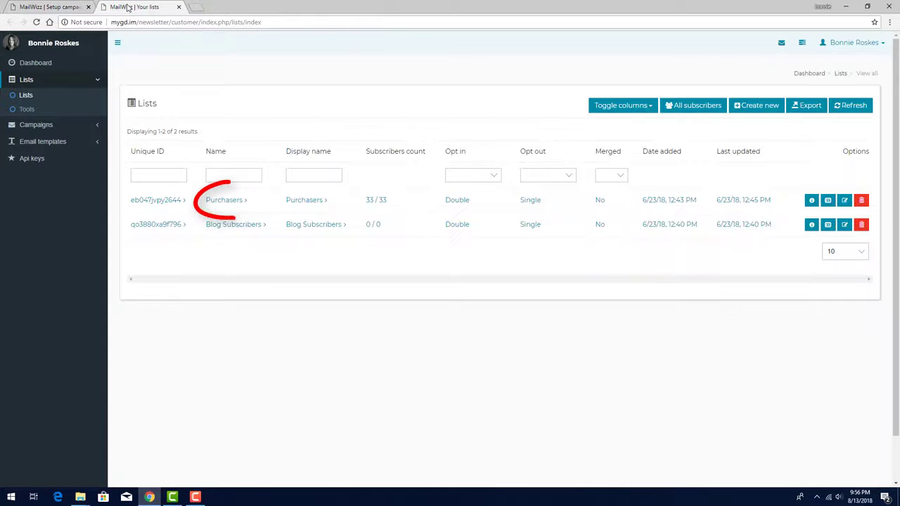
pyautogui.click(222, 204)
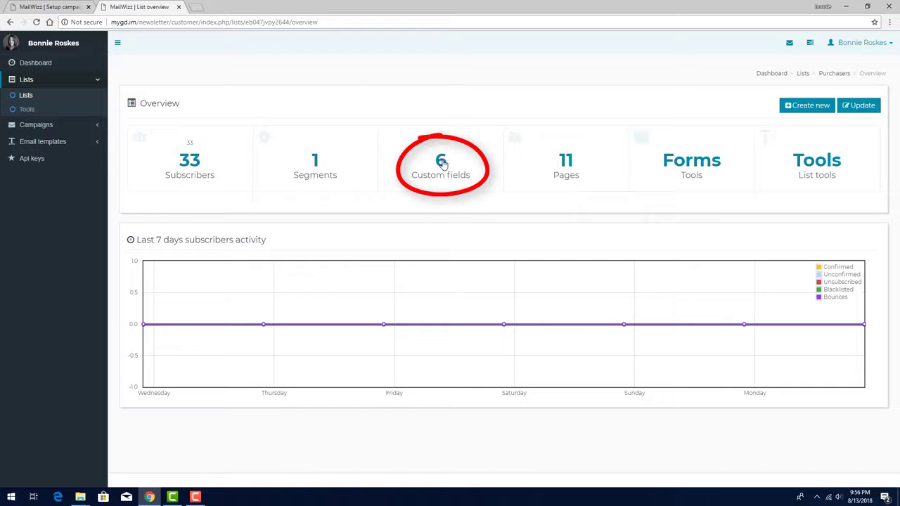
pyautogui.click(443, 163)
# - Add a text field to the Purchasers custom fields with the label "Number of opens" and the tag NUM_OPENS
pyautogui.scroll(-10, 307, 231)
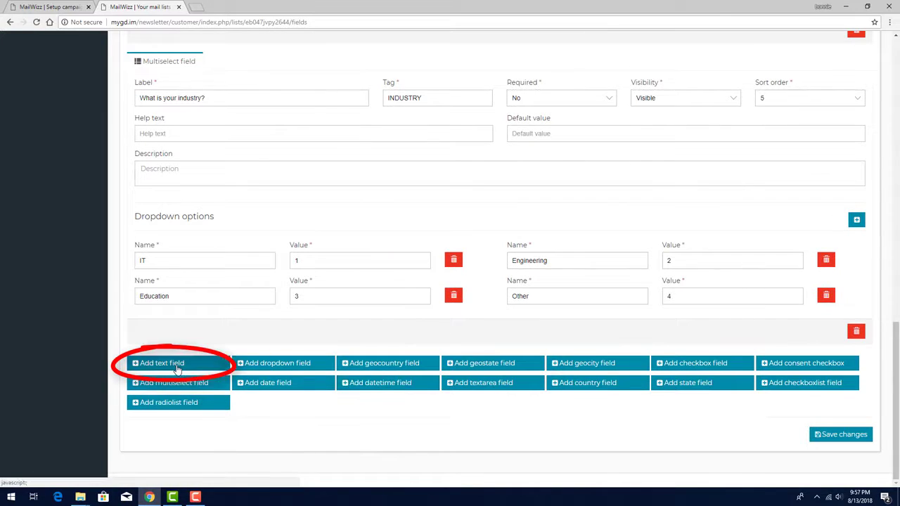
pyautogui.click(178, 363)
pyautogui.write('Number ')
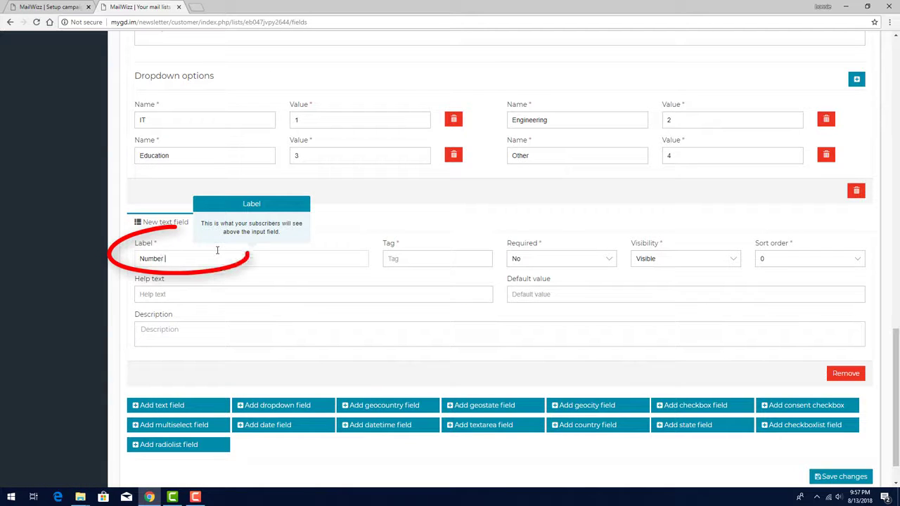
pyautogui.write('of opens')
pyautogui.click(415, 258)
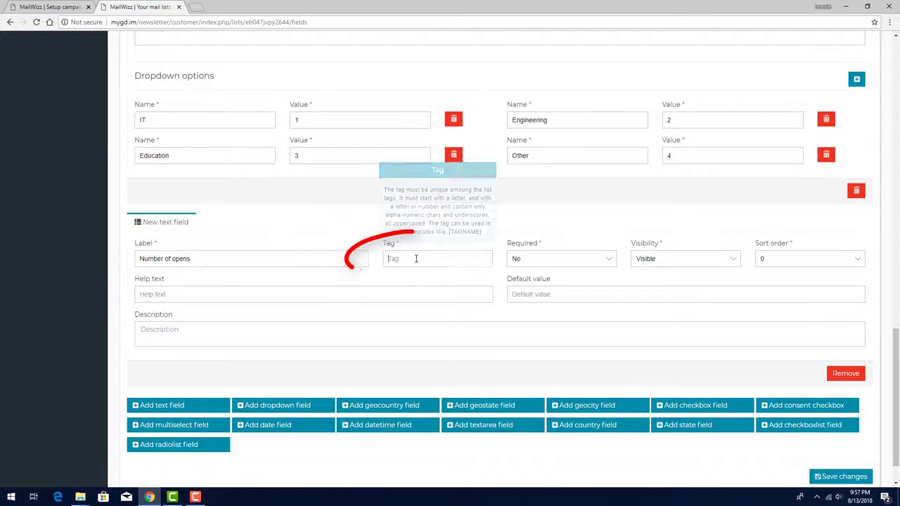
pyautogui.write('NUM_OPENS')
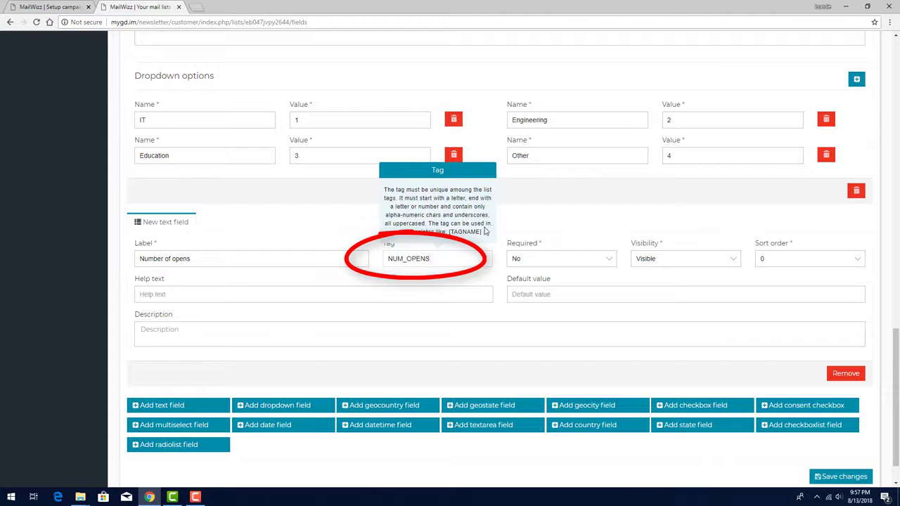
pyautogui.click(597, 231)
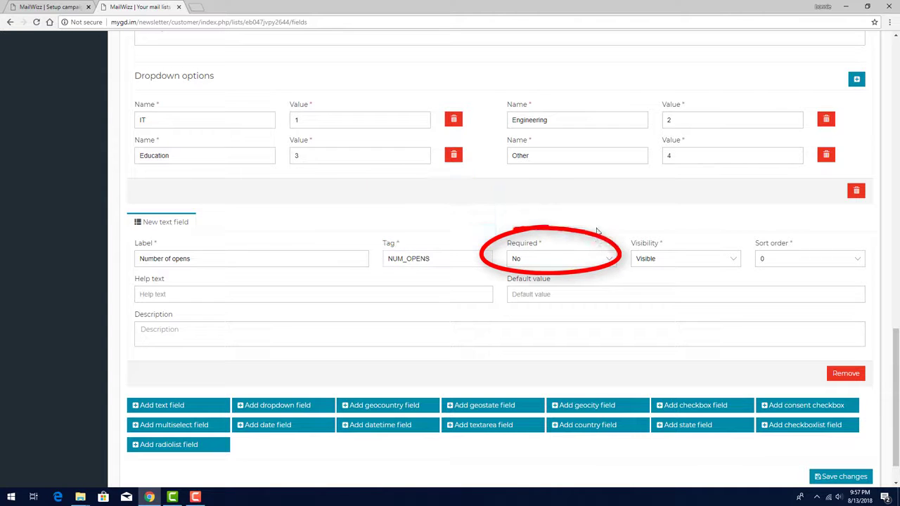
# - Set the Number of opens field to Hidden with sort order 10 and default value 0, and save the custom fields
pyautogui.click(659, 255)
pyautogui.click(664, 282)
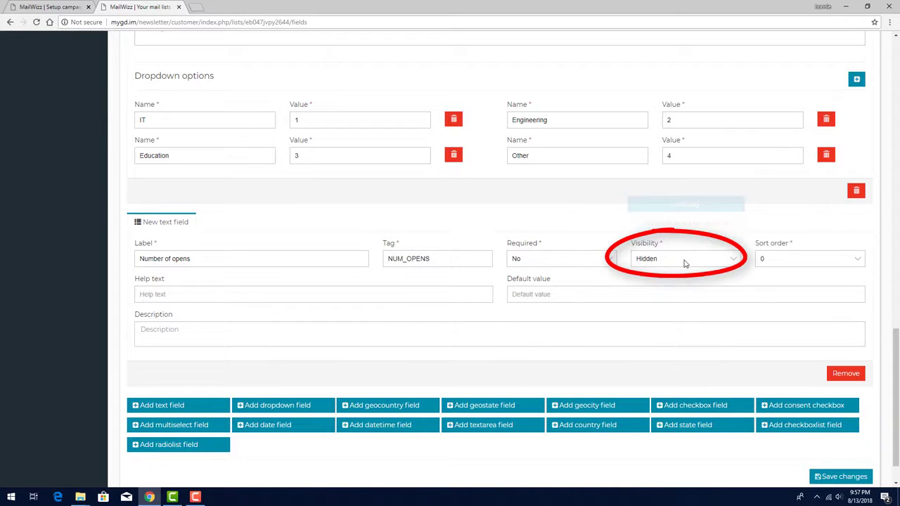
pyautogui.click(777, 262)
pyautogui.scroll(-3, 789, 382)
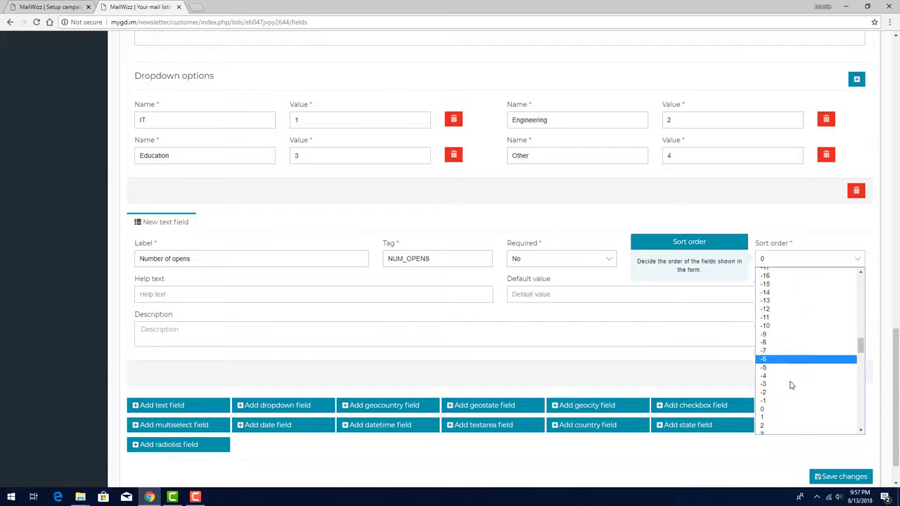
pyautogui.click(784, 326)
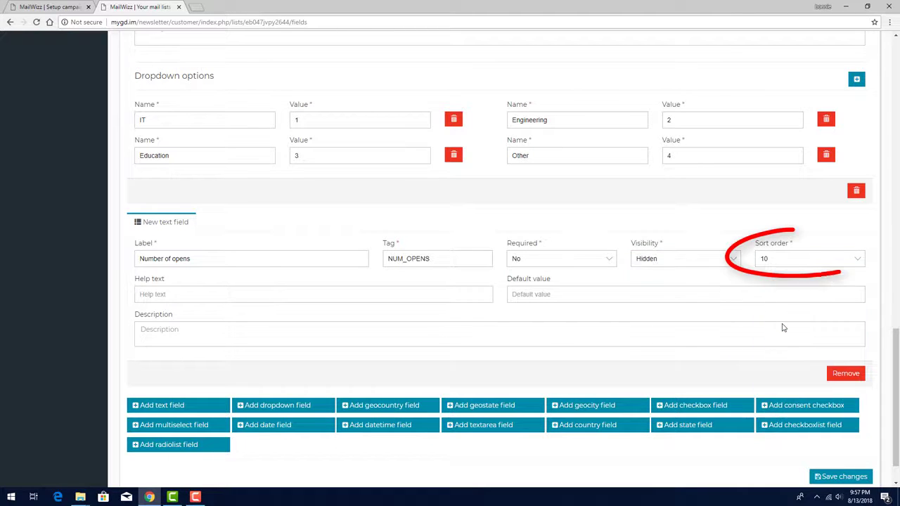
pyautogui.click(570, 296)
pyautogui.write('0')
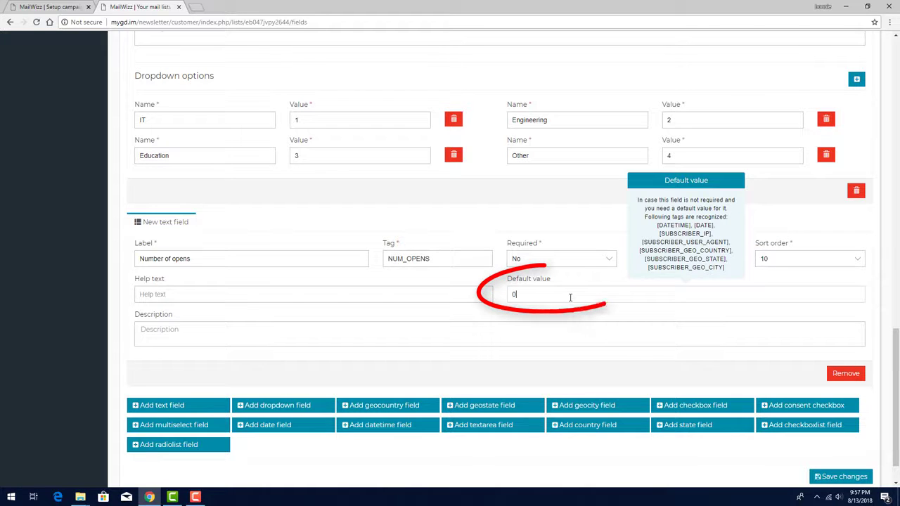
pyautogui.click(841, 477)
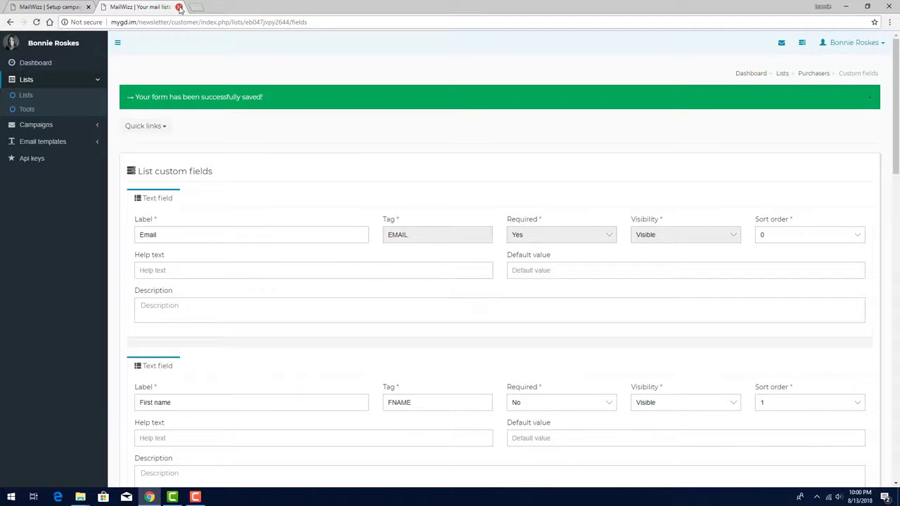
# - Close the list's browser tab, then reload the Summer Sale campaign setup and show its additional options
pyautogui.click(180, 7)
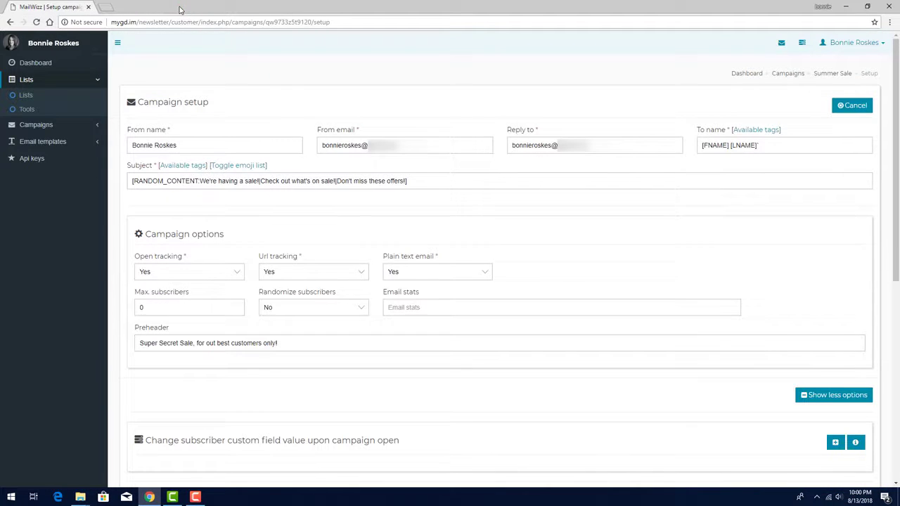
pyautogui.click(36, 22)
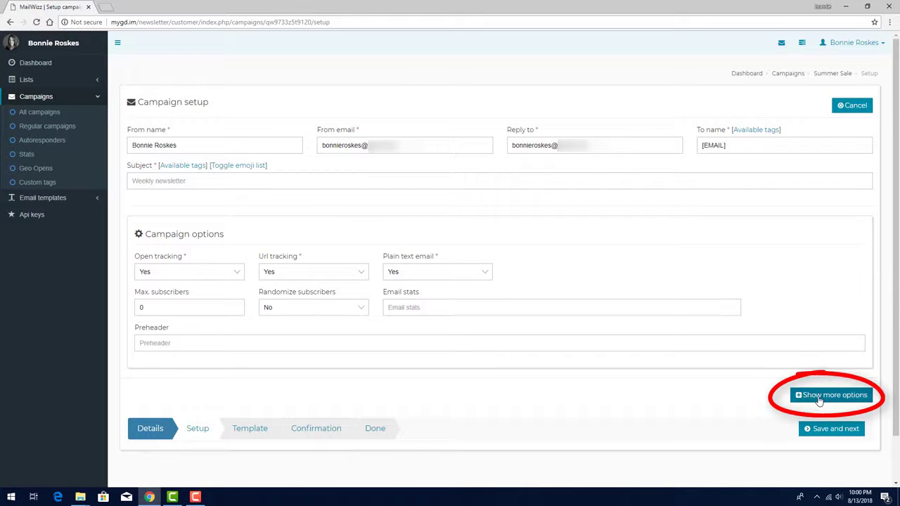
pyautogui.scroll(-5, 613, 341)
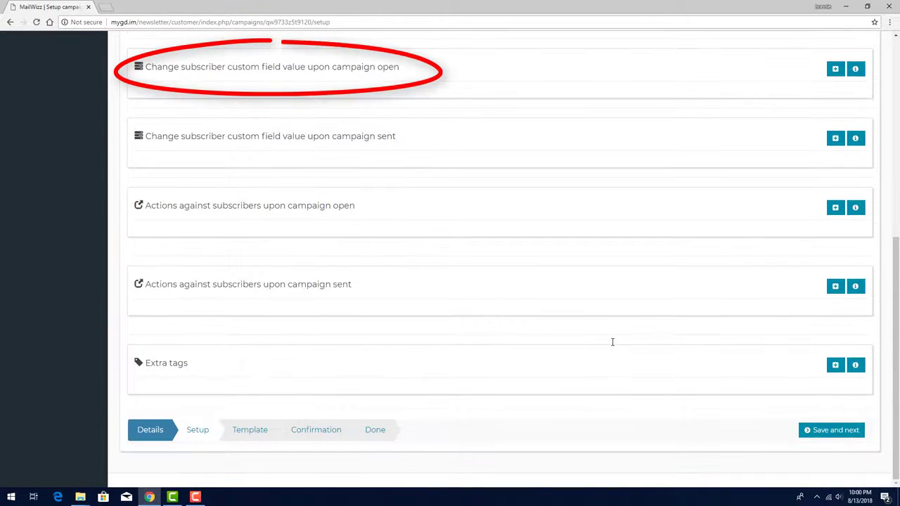
# - Add a subscriber custom field change upon campaign open and choose Number of opens as its field
pyautogui.click(836, 69)
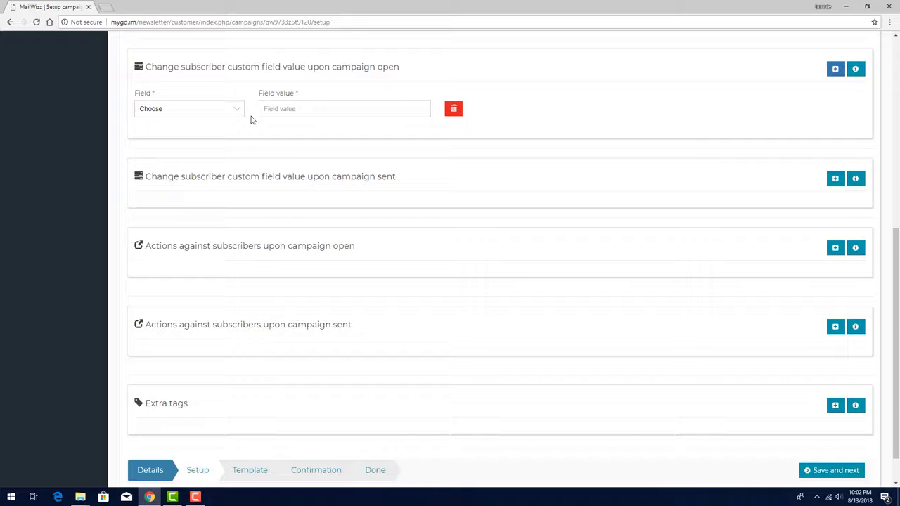
pyautogui.click(215, 109)
pyautogui.click(209, 156)
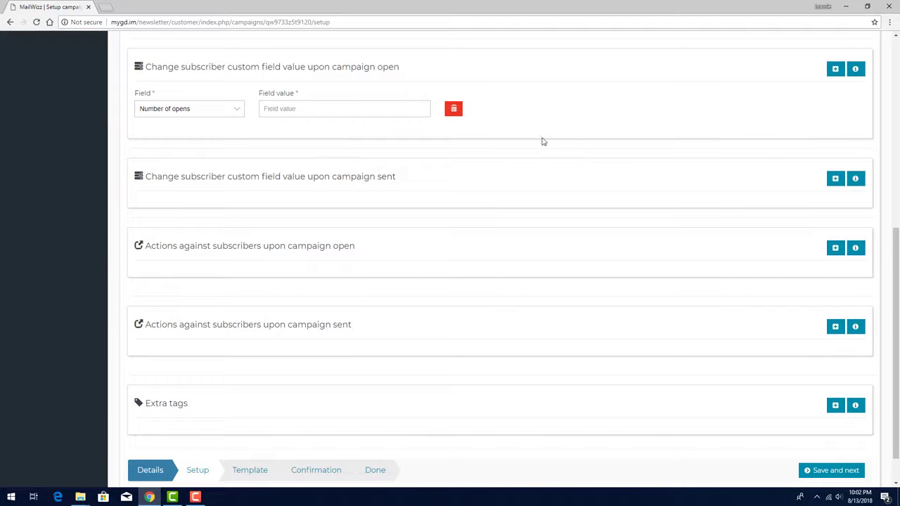
# - Copy the [INCREMENT_BY_X] tag from the campaign open section's info and paste it as the field value
pyautogui.click(857, 70)
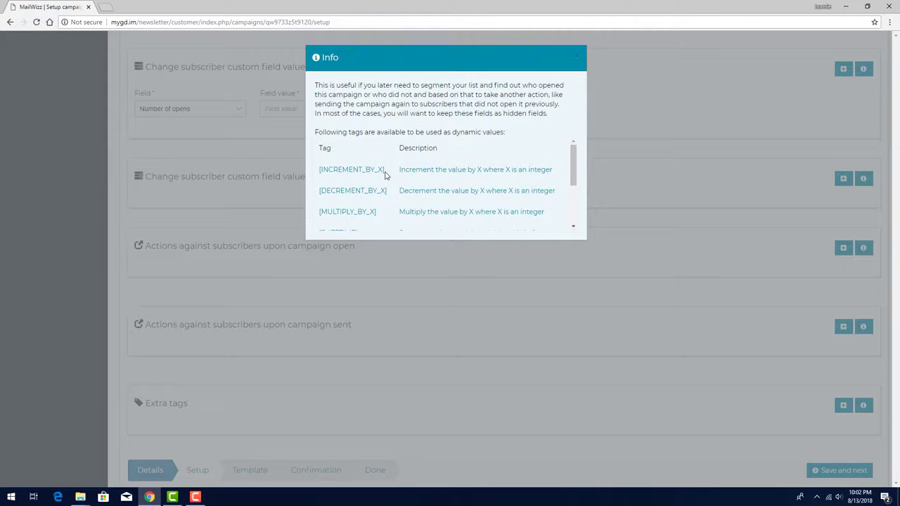
pyautogui.moveTo(385, 169); pyautogui.dragTo(321, 173)
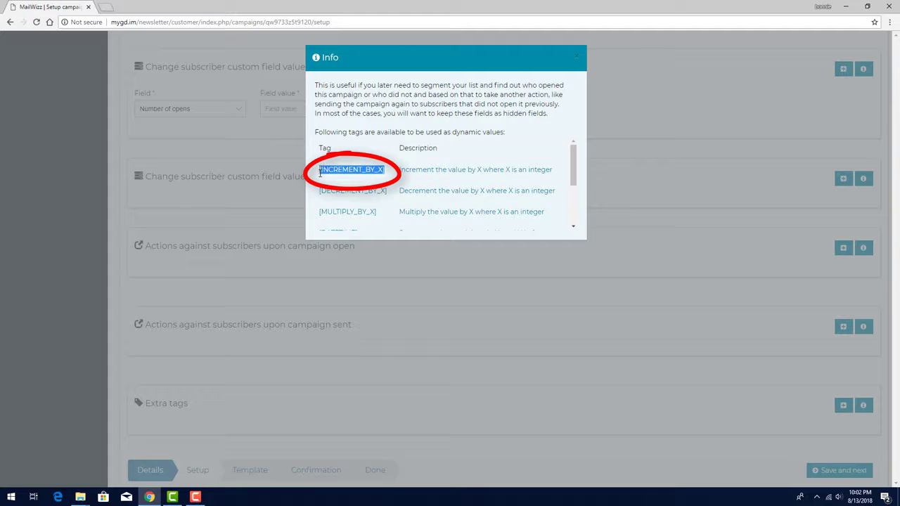
pyautogui.click(661, 165)
pyautogui.click(415, 113)
pyautogui.write('[INCREMENT_BY_X]')
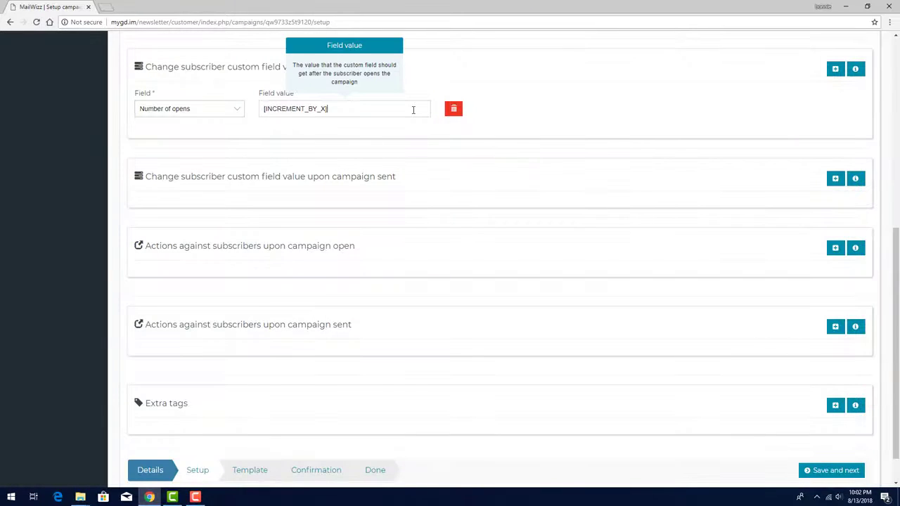
# - Replace the X in the pasted increment tag with 1 so the field value reads [INCREMENT_BY_1]
pyautogui.press('Left')
pyautogui.press('BackSpace')
pyautogui.write('1')
pyautogui.click(514, 125)
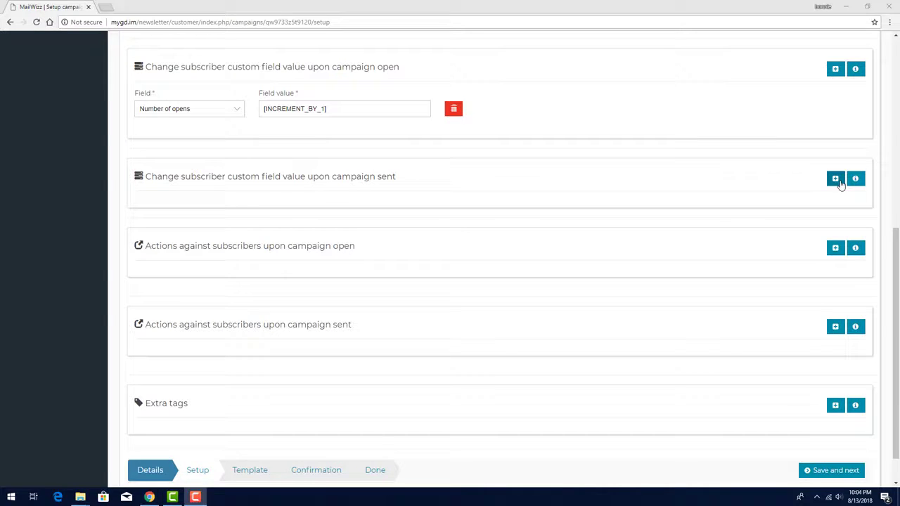
# - Add a custom field change row upon campaign sent and view the dynamic value tags available for it
pyautogui.click(836, 179)
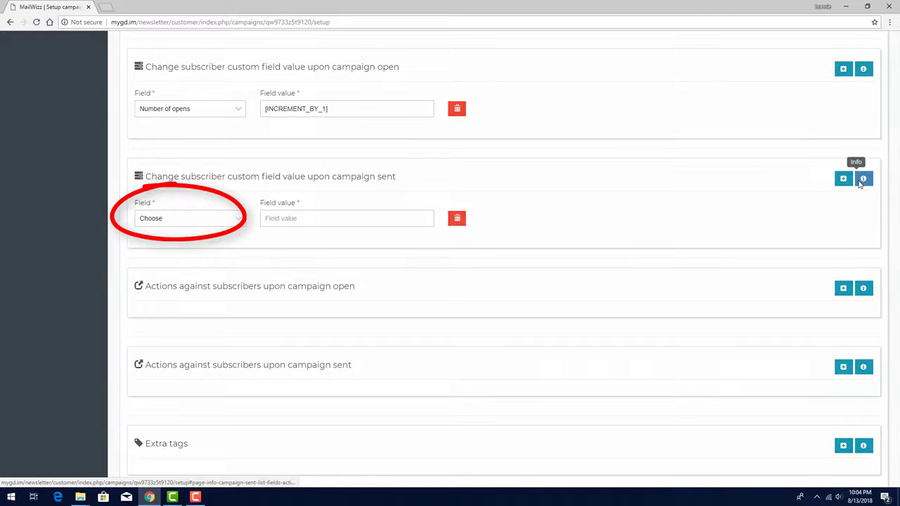
pyautogui.click(863, 179)
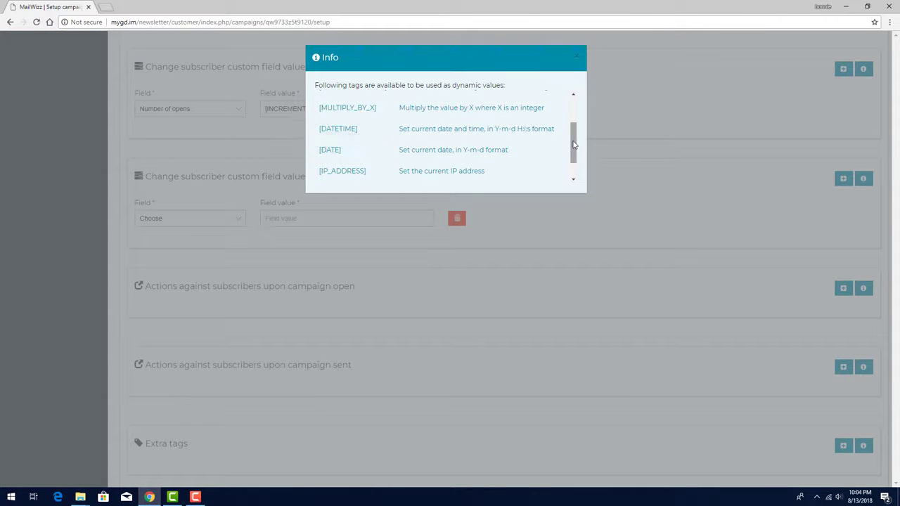
pyautogui.moveTo(574, 145); pyautogui.dragTo(574, 120)
pyautogui.click(554, 242)
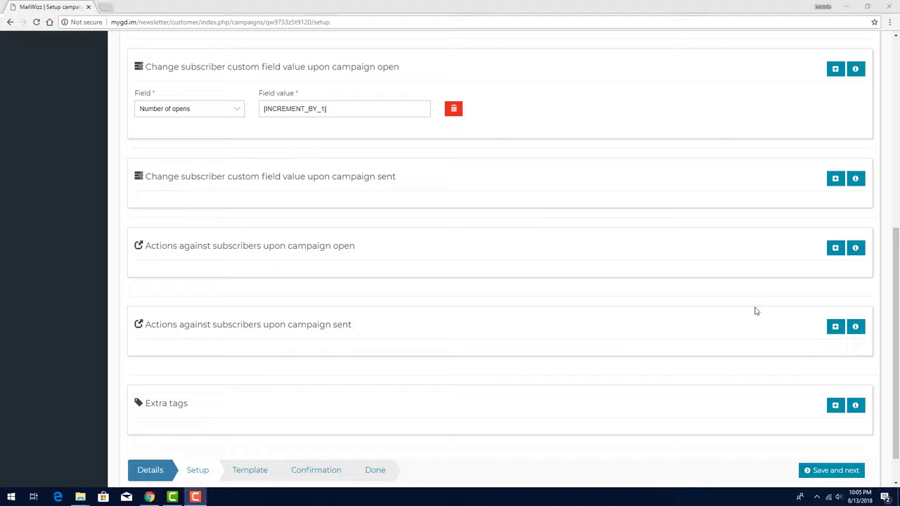
# - Try adding an action against subscribers upon campaign open, view its action choices, and remove the row again
pyautogui.click(835, 250)
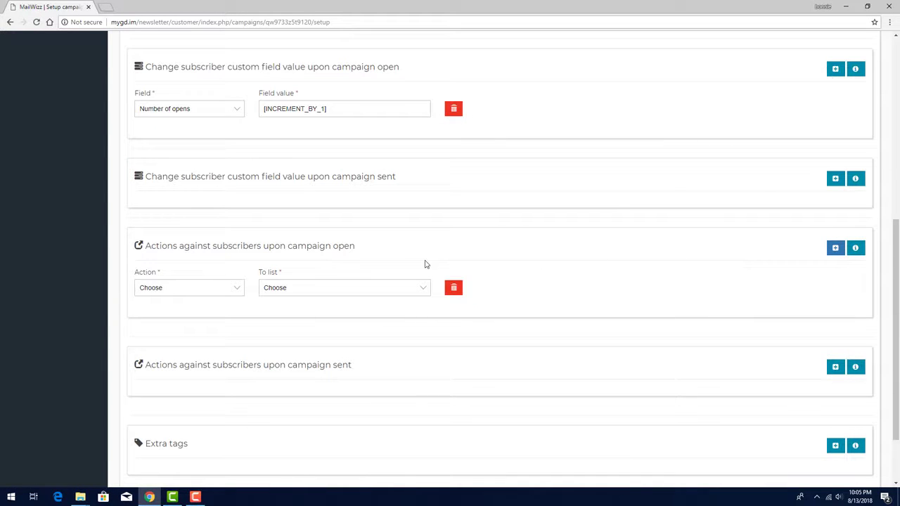
pyautogui.click(227, 292)
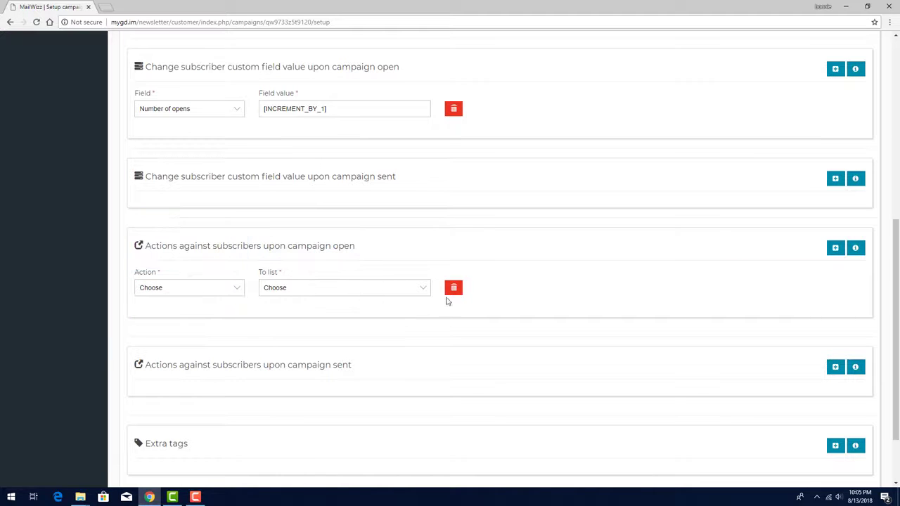
pyautogui.click(454, 288)
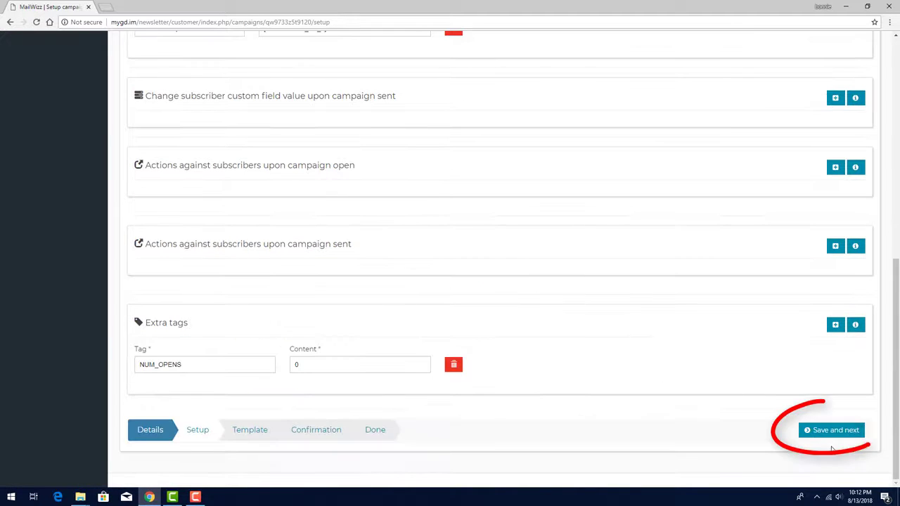
# - Save the campaign setup and, in the template builder, place a Boxed Text block in the uppermost content area
pyautogui.click(831, 430)
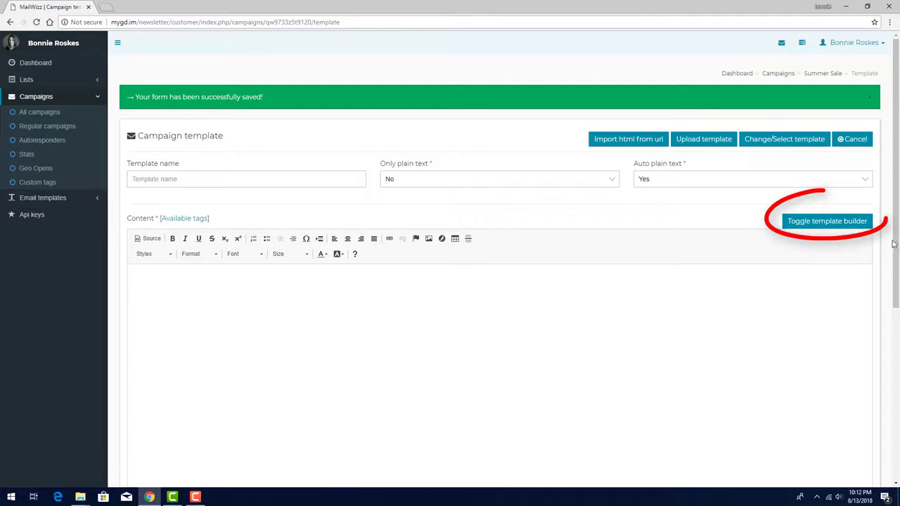
pyautogui.click(827, 221)
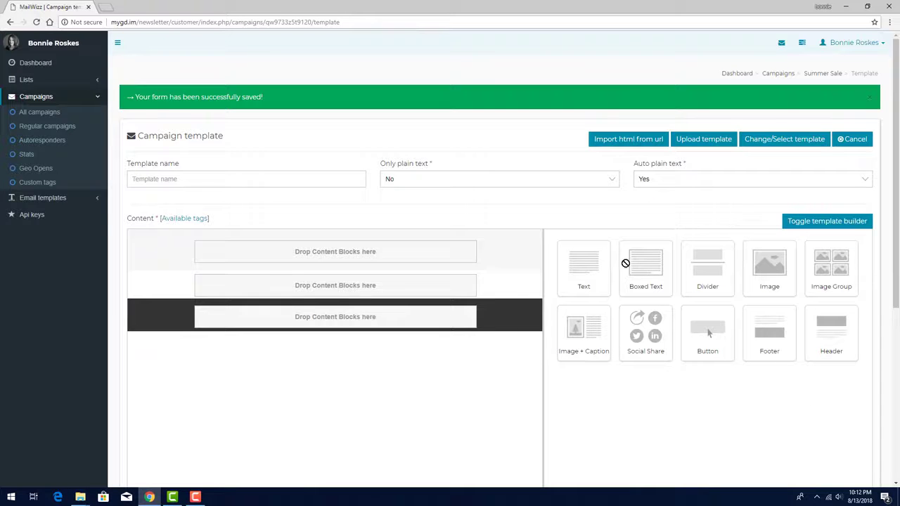
pyautogui.moveTo(627, 261); pyautogui.dragTo(434, 261)
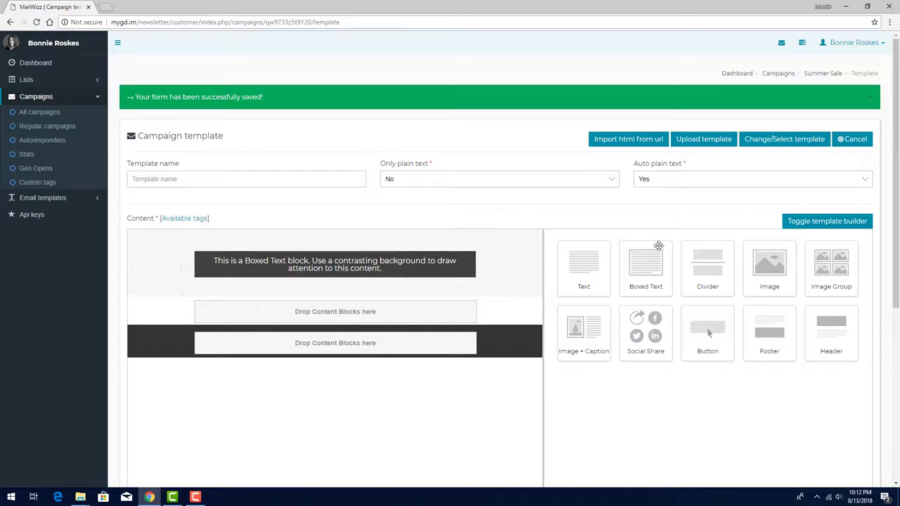
# - Place another content block in the middle content area, beneath the Boxed Text block in the template builder
pyautogui.moveTo(584, 278); pyautogui.dragTo(428, 317)
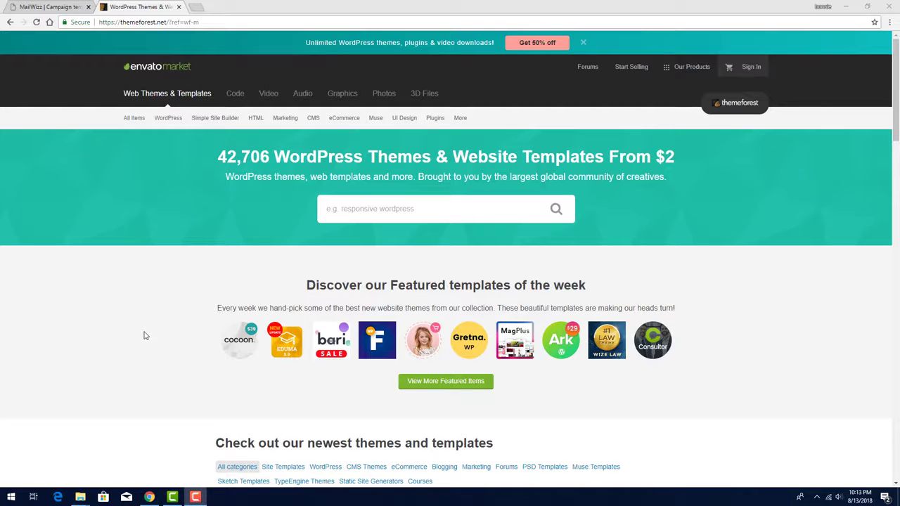
# - On the ThemeForest site, open the Marketing category's Email Templates and look through the templates on offer
pyautogui.moveTo(279, 122)
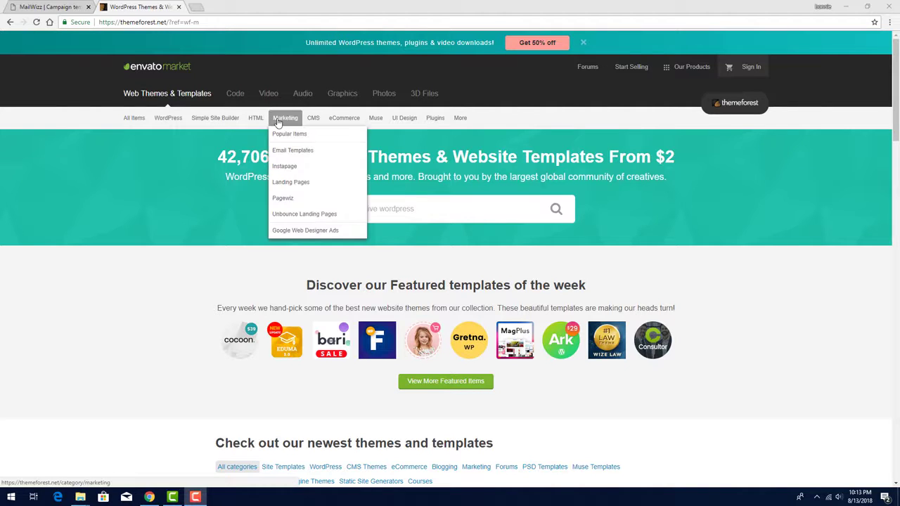
pyautogui.click(284, 150)
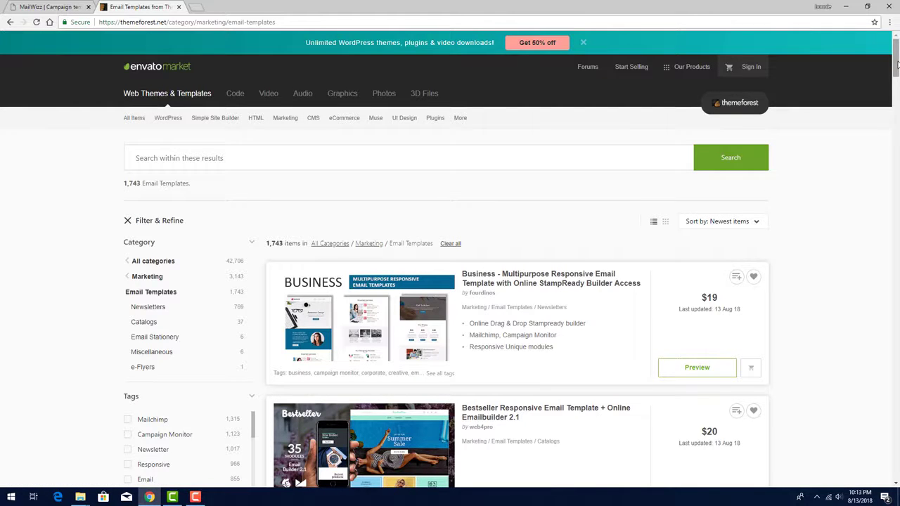
pyautogui.moveTo(897, 64); pyautogui.dragTo(897, 145)
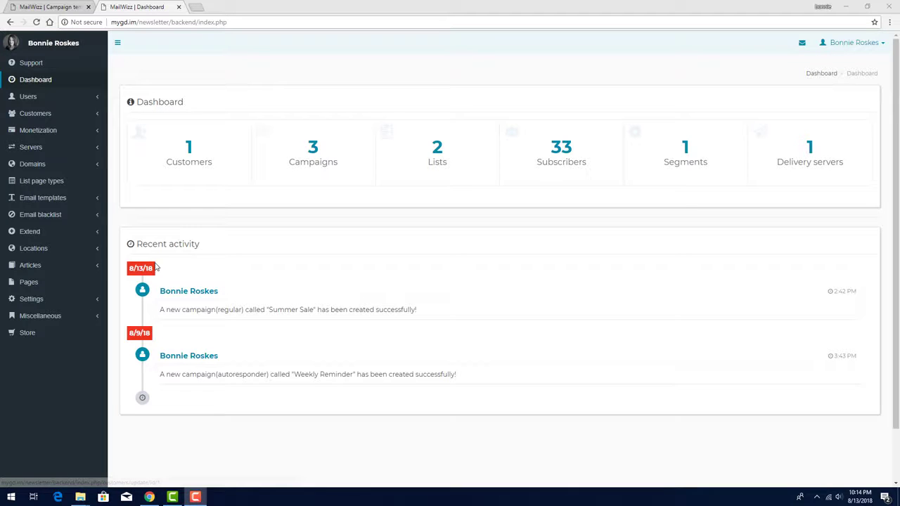
# - View the email template gallery and categories in the MailWizz backend, and the template gallery in the customer area
pyautogui.click(55, 197)
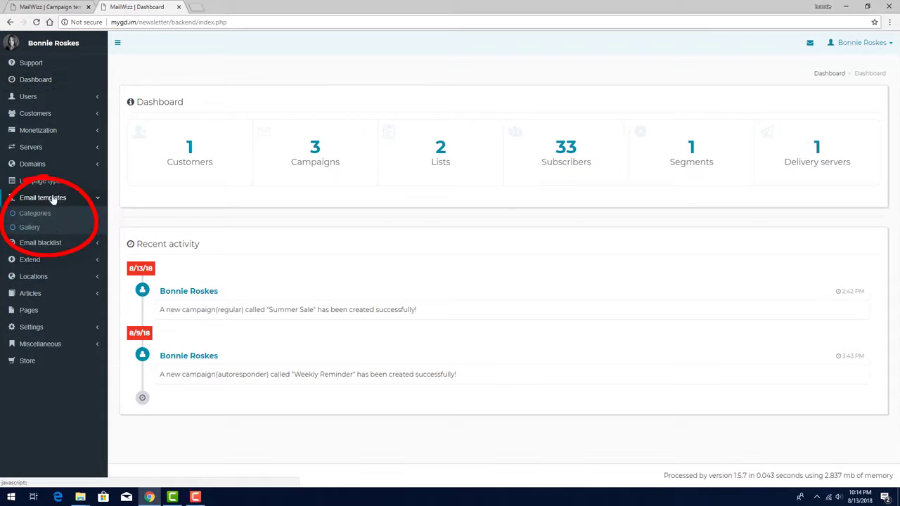
pyautogui.click(36, 228)
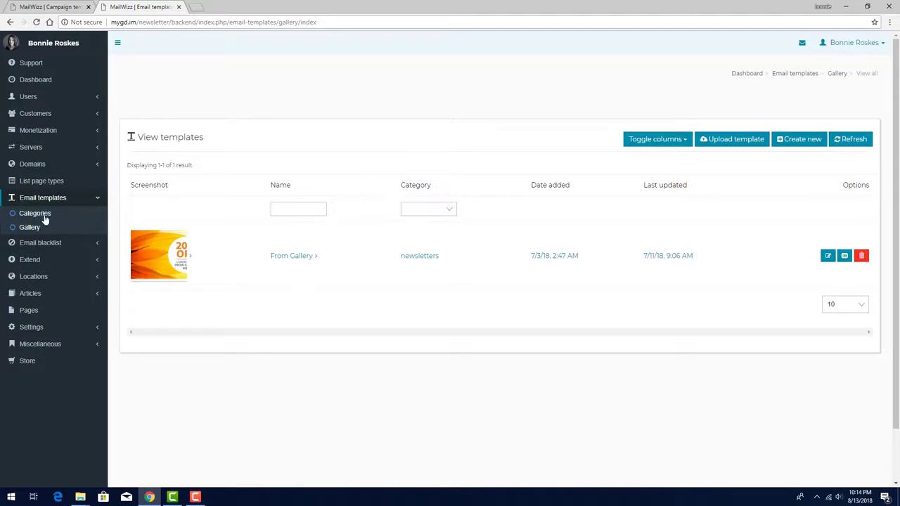
pyautogui.click(38, 214)
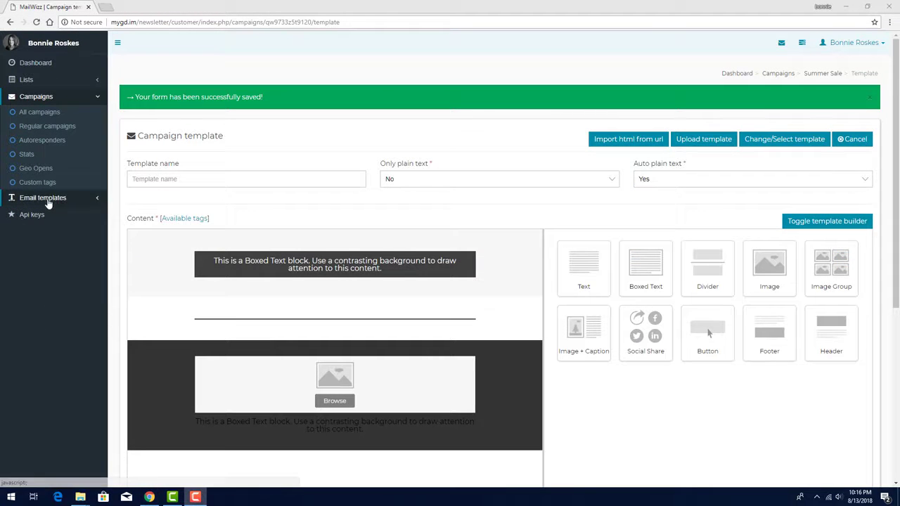
pyautogui.click(44, 199)
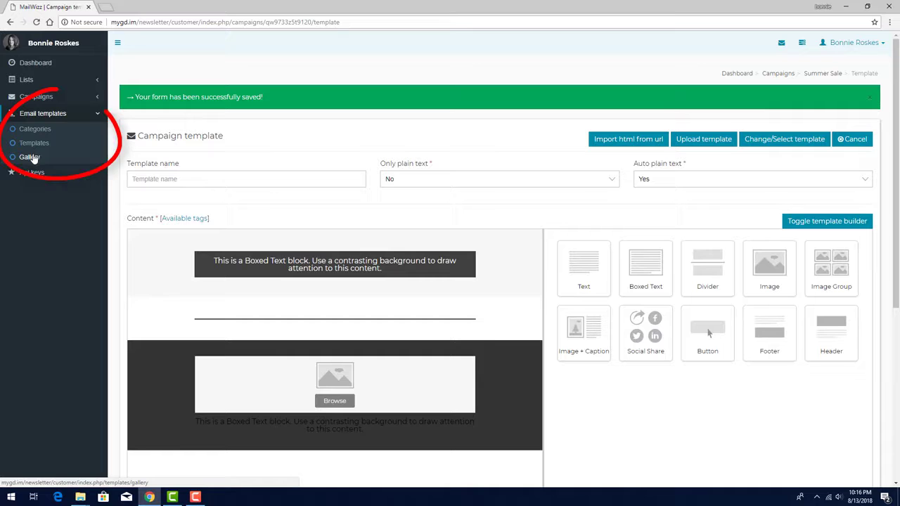
pyautogui.click(31, 157)
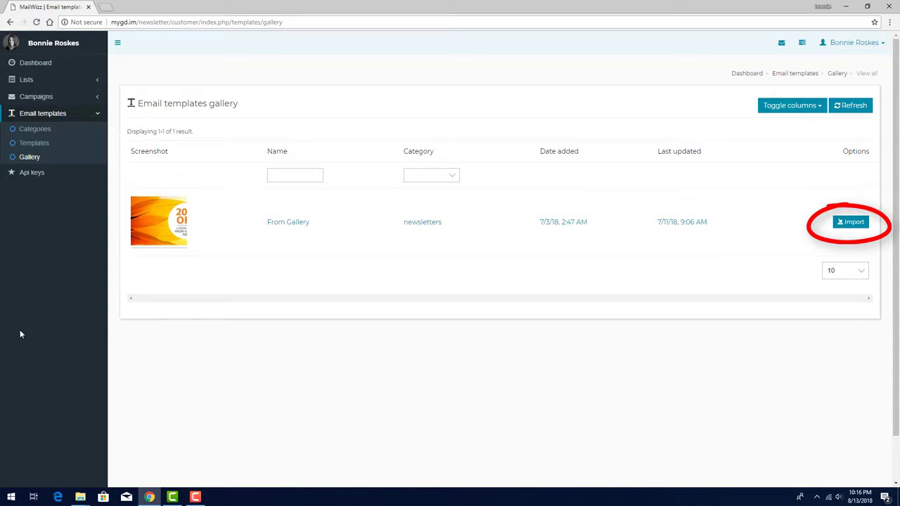
# - Upload the archive mailwizz-template.zip to the customer's own email templates
pyautogui.click(28, 145)
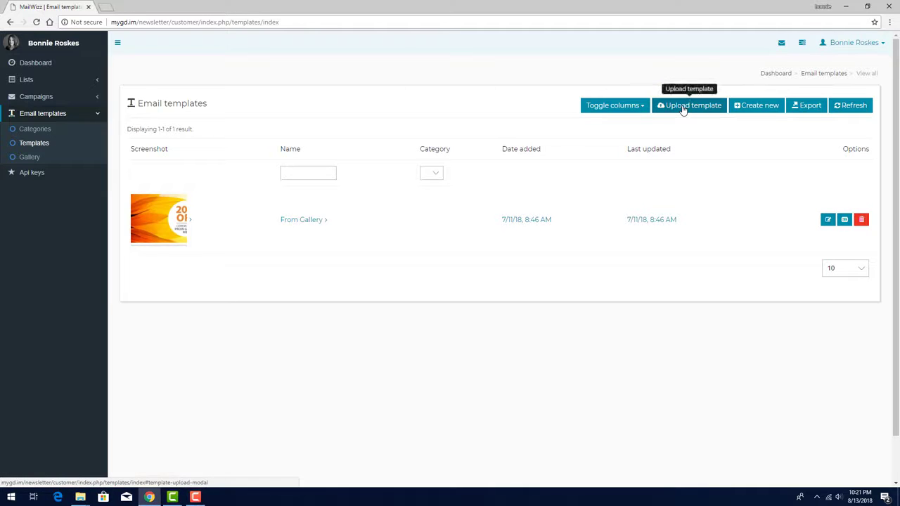
pyautogui.click(683, 111)
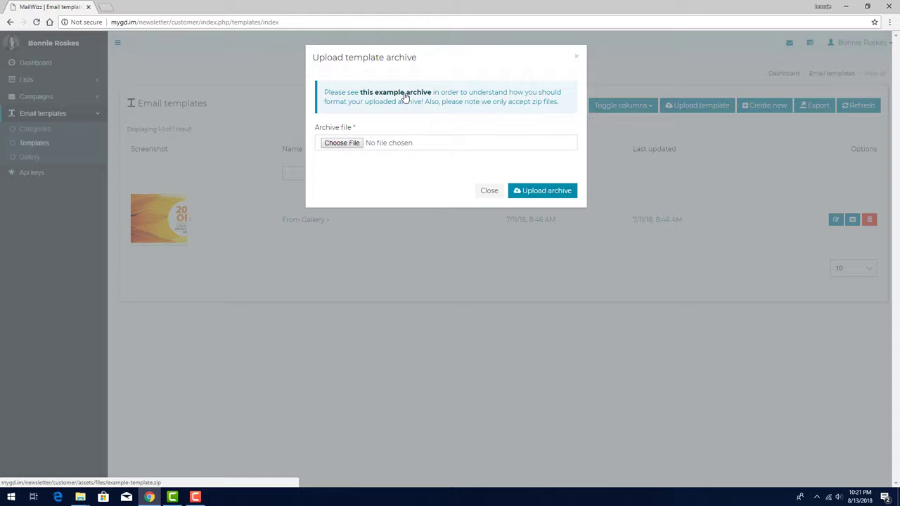
pyautogui.click(343, 144)
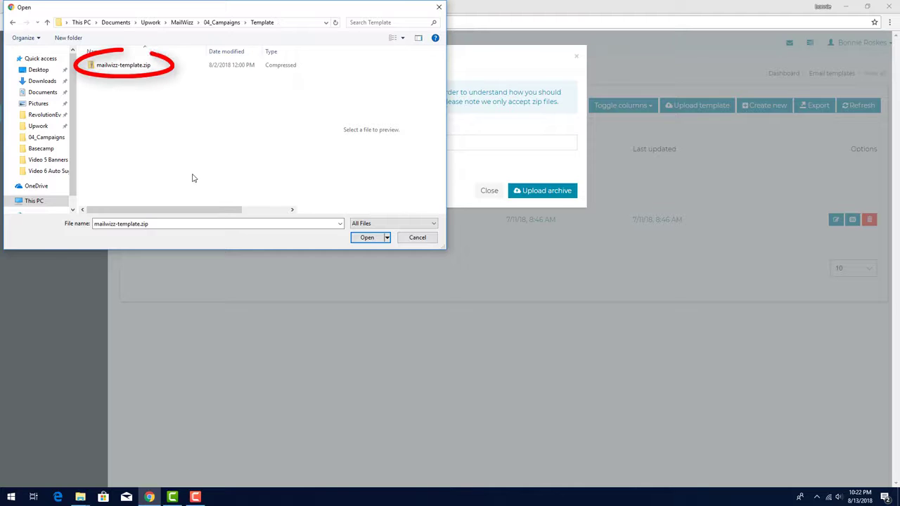
pyautogui.click(117, 66)
pyautogui.click(367, 237)
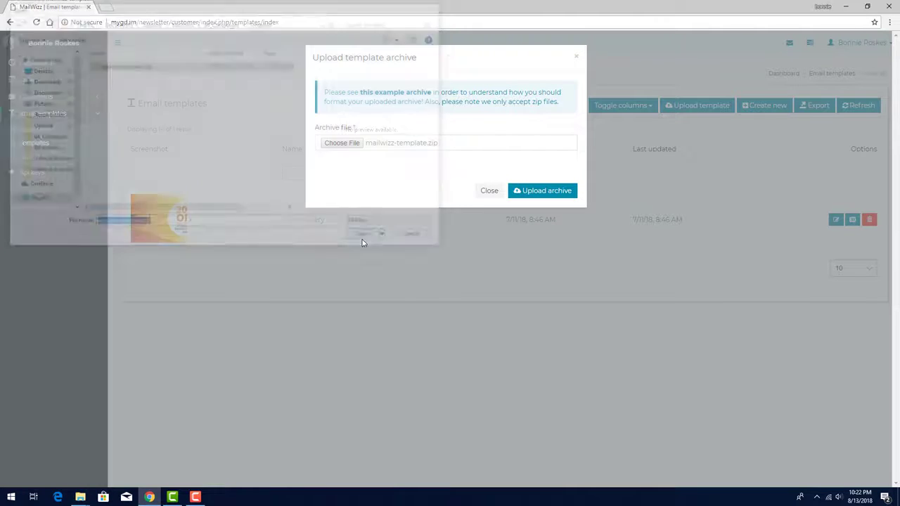
pyautogui.click(542, 191)
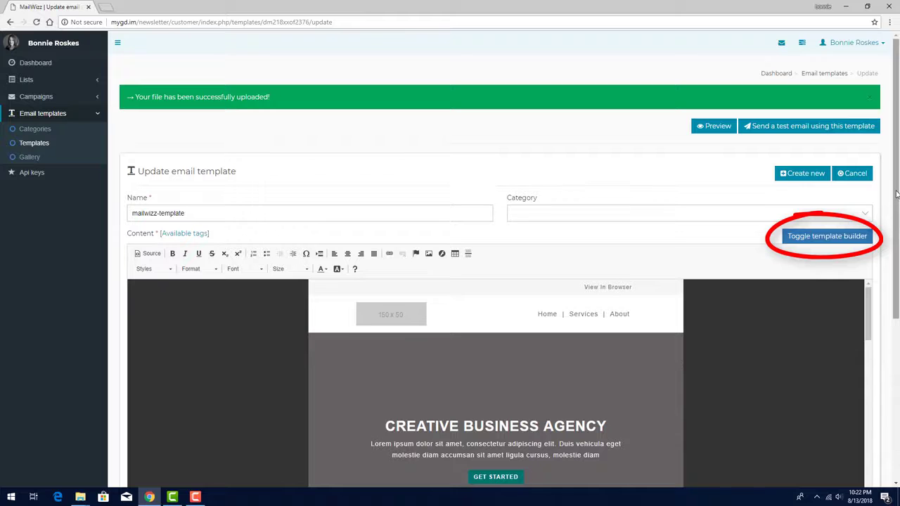
# - Examine the layout of the uploaded mailwizz-template and return to the list of email templates
pyautogui.scroll(-3, 782, 298)
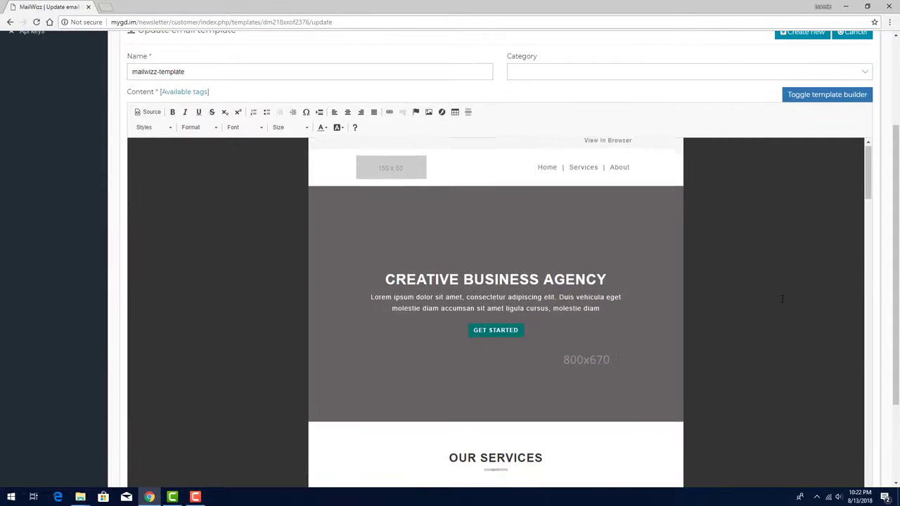
pyautogui.scroll(-15, 782, 299)
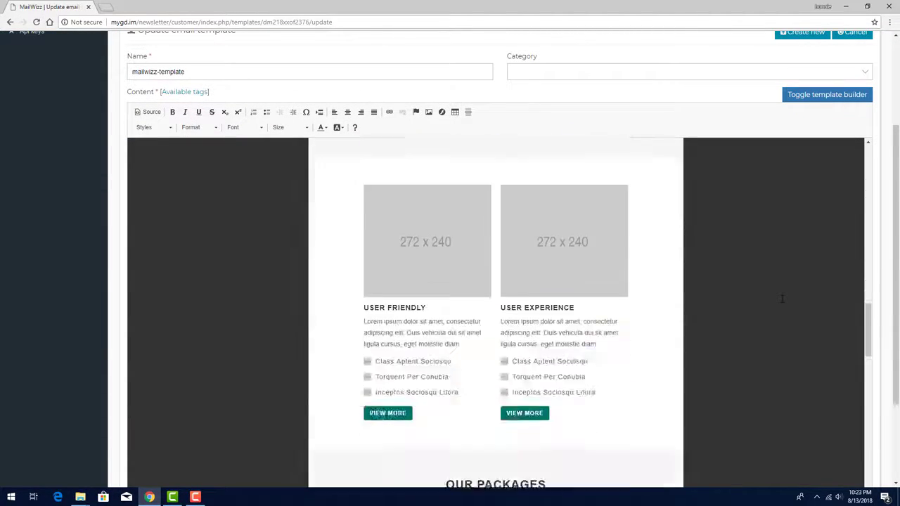
pyautogui.scroll(-3, 782, 299)
pyautogui.scroll(15, 782, 299)
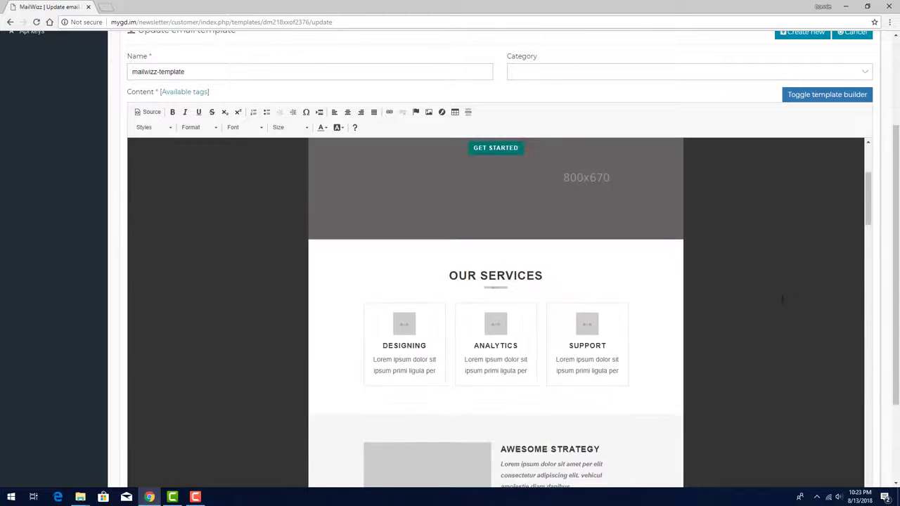
pyautogui.scroll(5, 782, 299)
pyautogui.scroll(3, 874, 258)
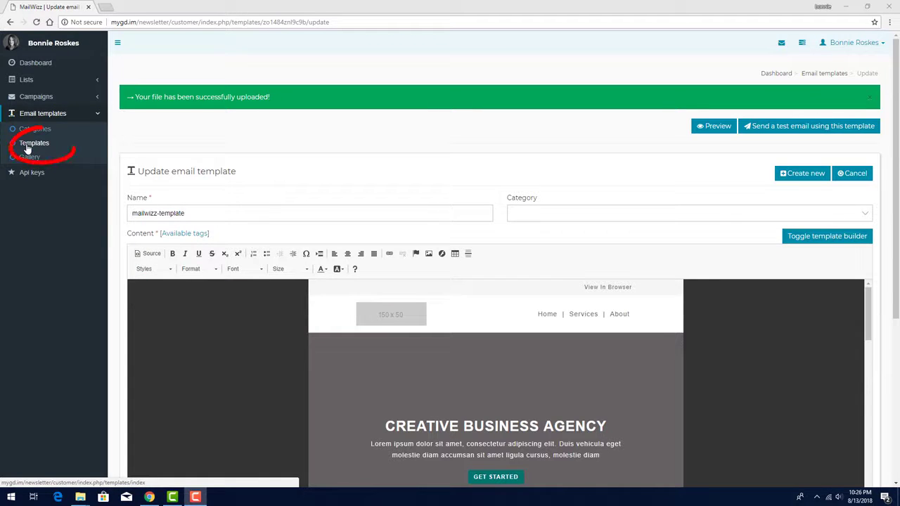
pyautogui.click(28, 149)
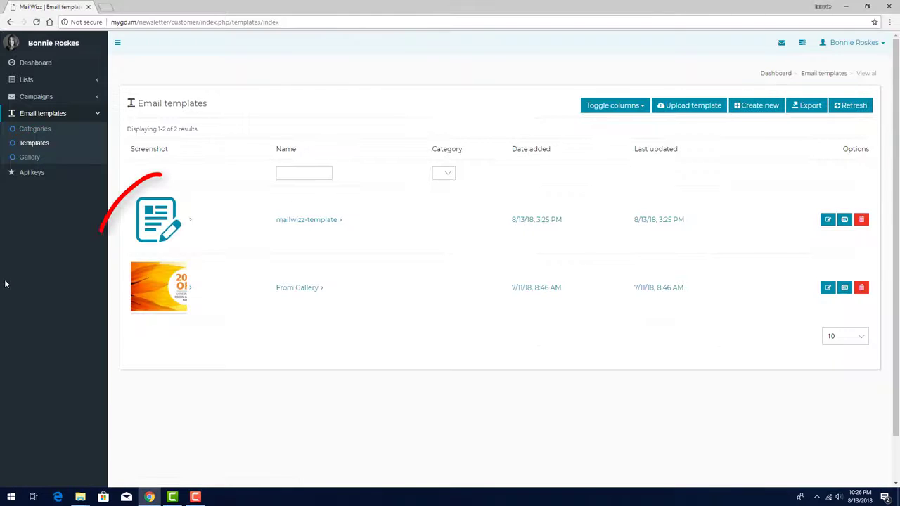
# - Open the Summer Sale campaign from the list of all campaigns and save its setup to reach the Template stage
pyautogui.click(29, 96)
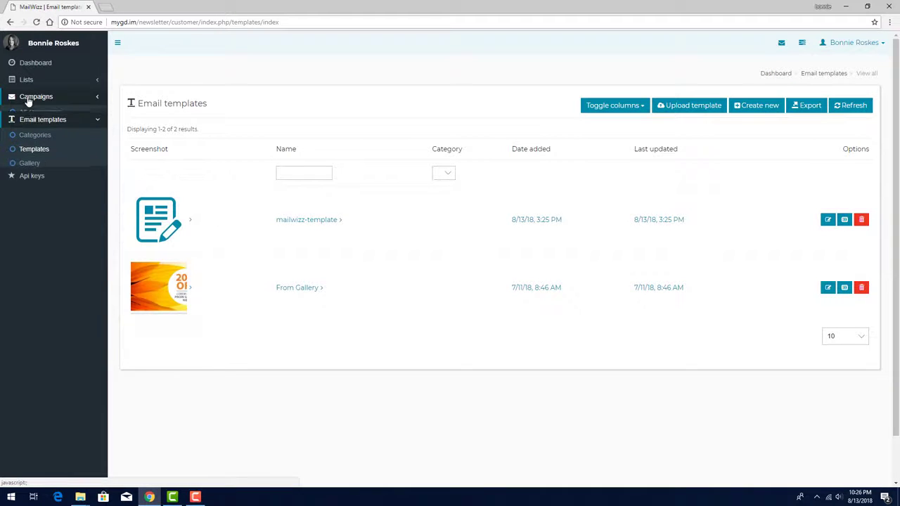
pyautogui.click(35, 113)
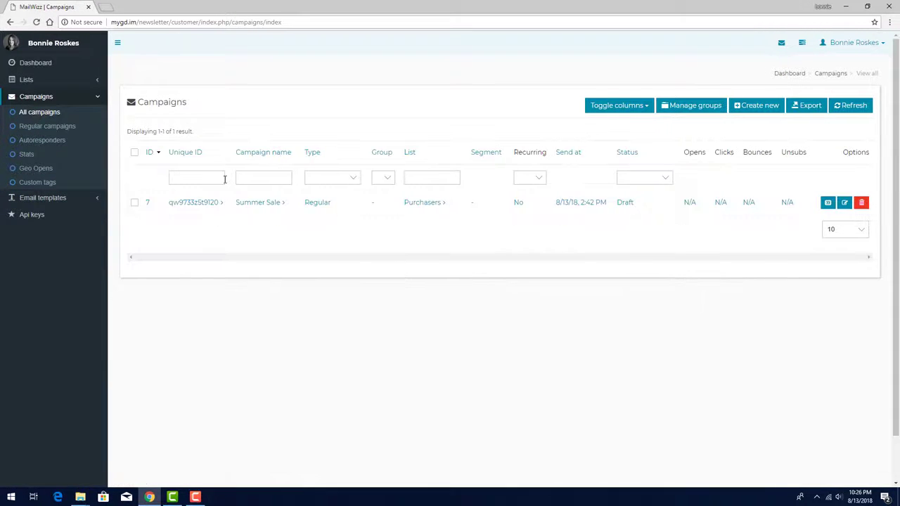
pyautogui.click(253, 204)
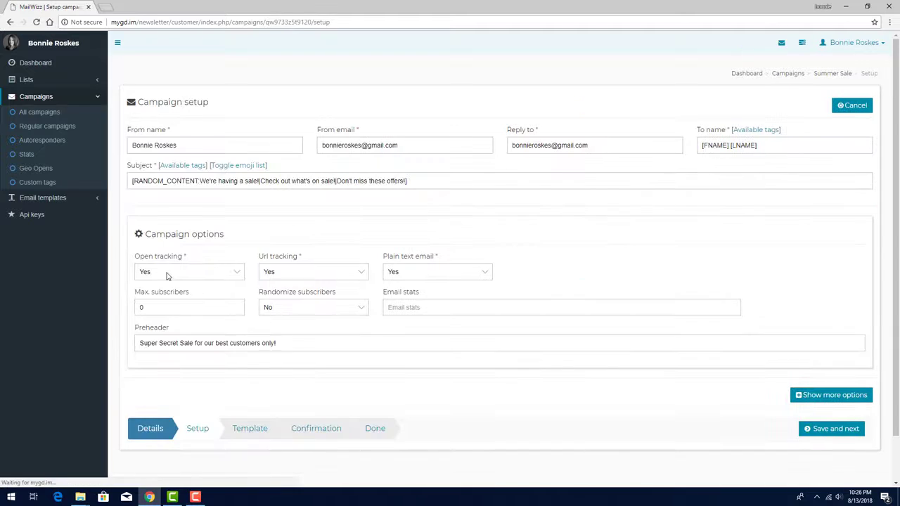
pyautogui.click(821, 431)
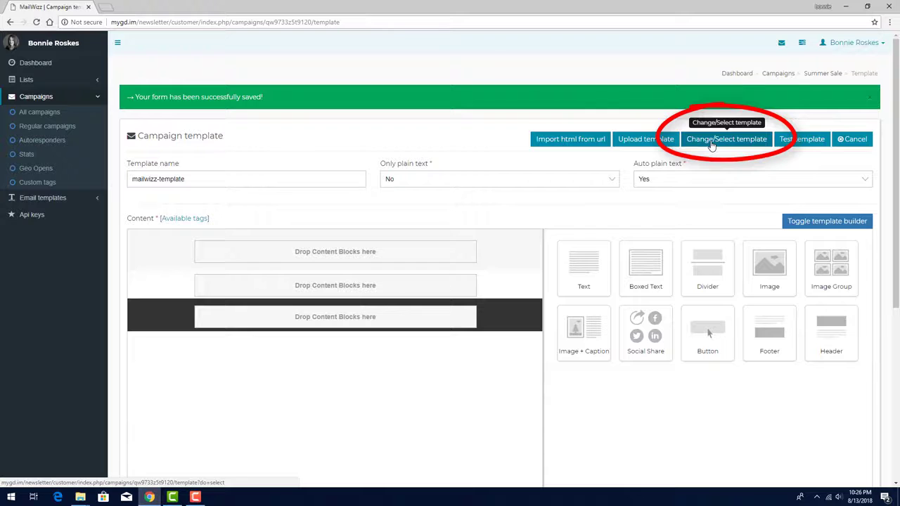
# - Choose mailwizz-template as the campaign's template and switch from the template builder to the content editor
pyautogui.click(712, 141)
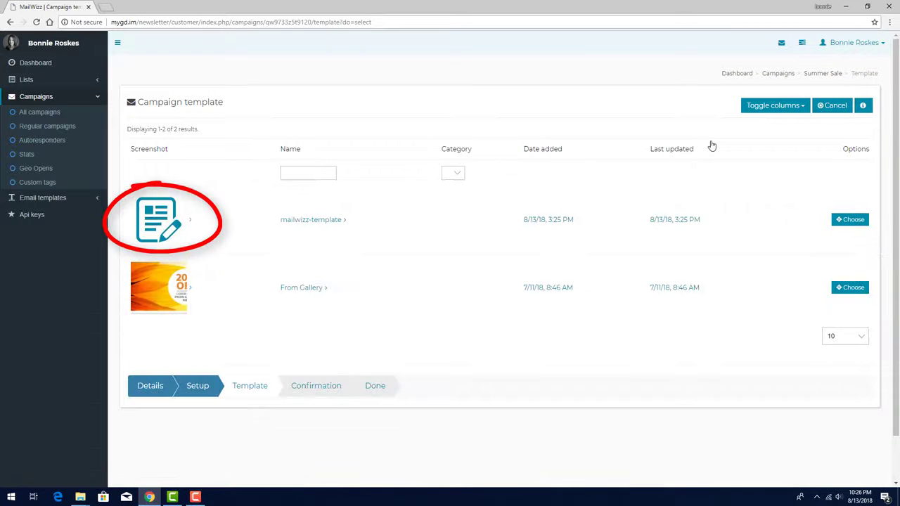
pyautogui.click(839, 219)
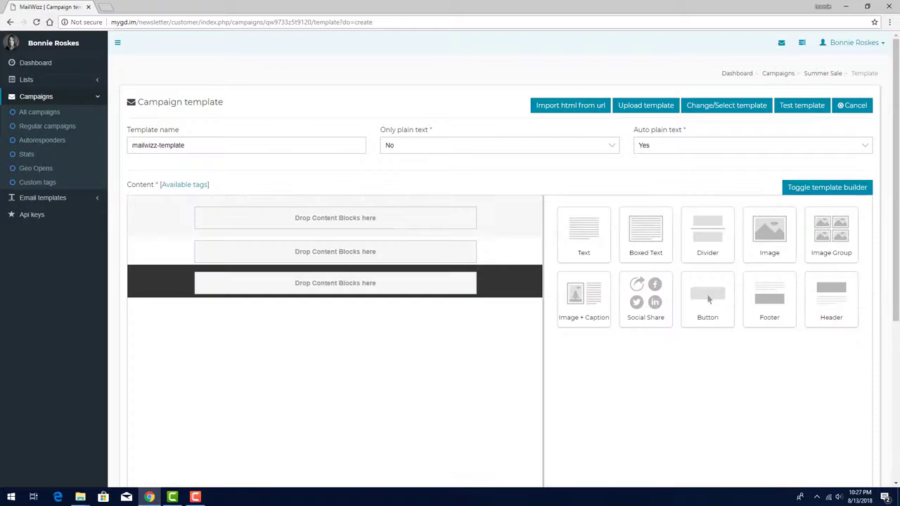
pyautogui.click(864, 186)
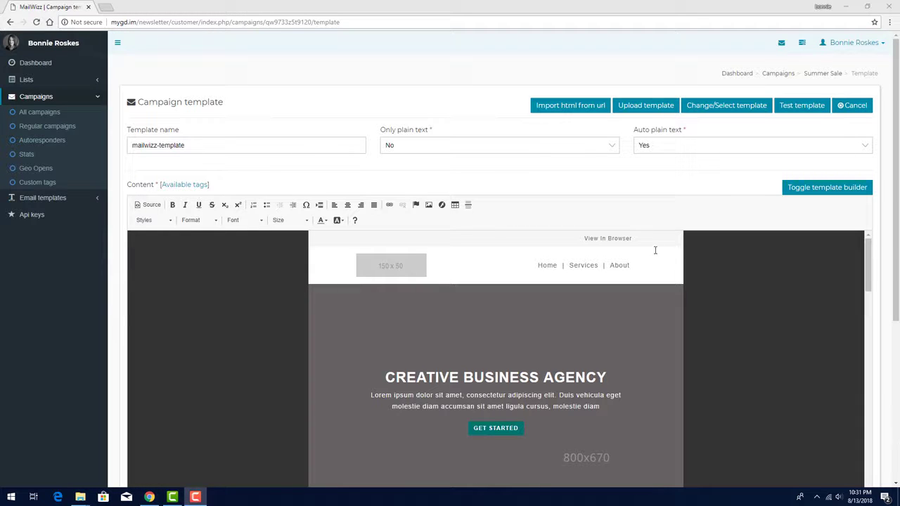
# - Upload mailwizz-template.zip directly to the campaign's template with Auto Plain Text set to Yes
pyautogui.click(631, 107)
pyautogui.click(339, 147)
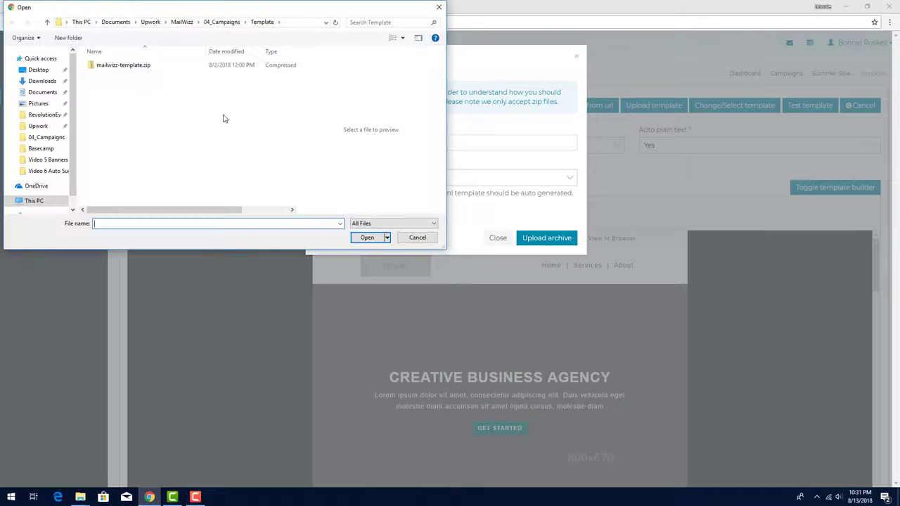
pyautogui.doubleClick(133, 64)
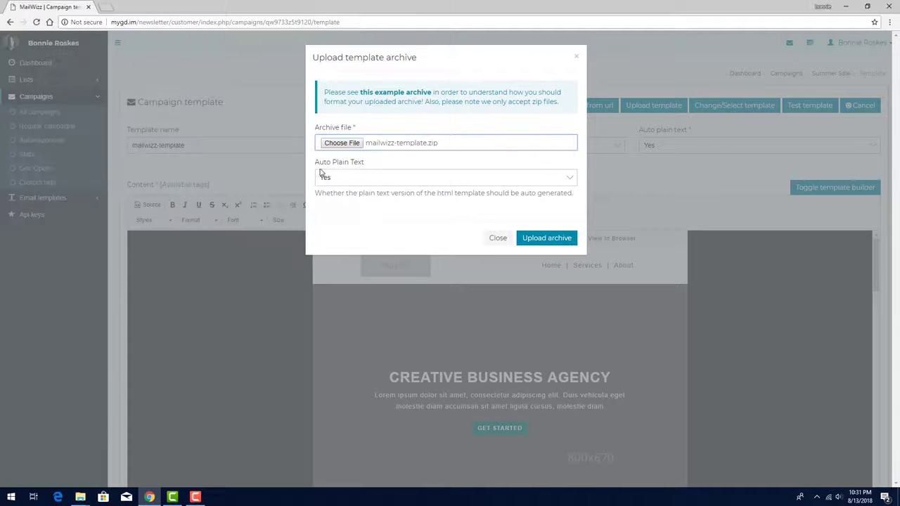
pyautogui.click(534, 240)
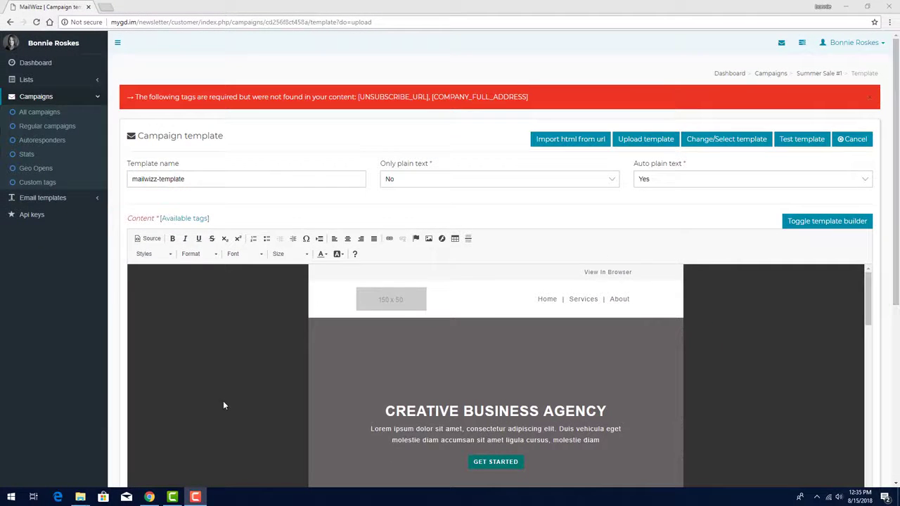
# - View the list of tags available for the campaign content, including which are required, and close it
pyautogui.click(188, 219)
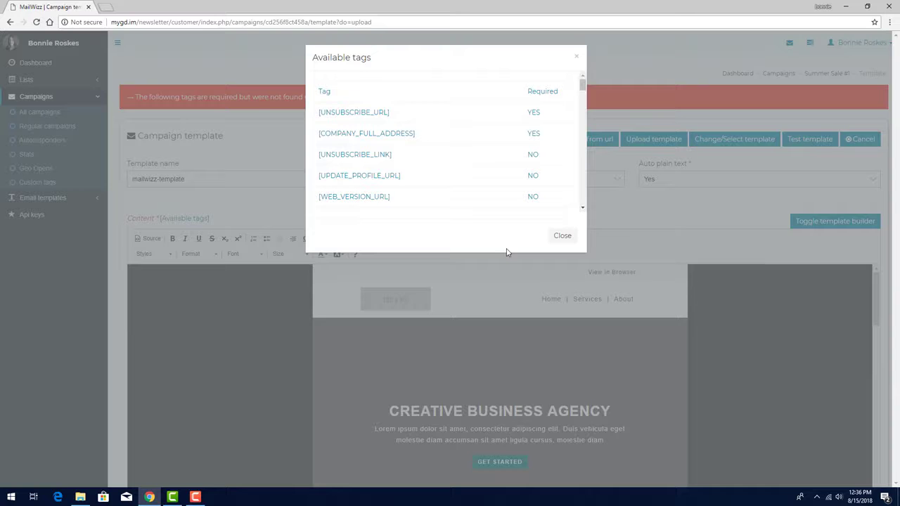
pyautogui.click(562, 236)
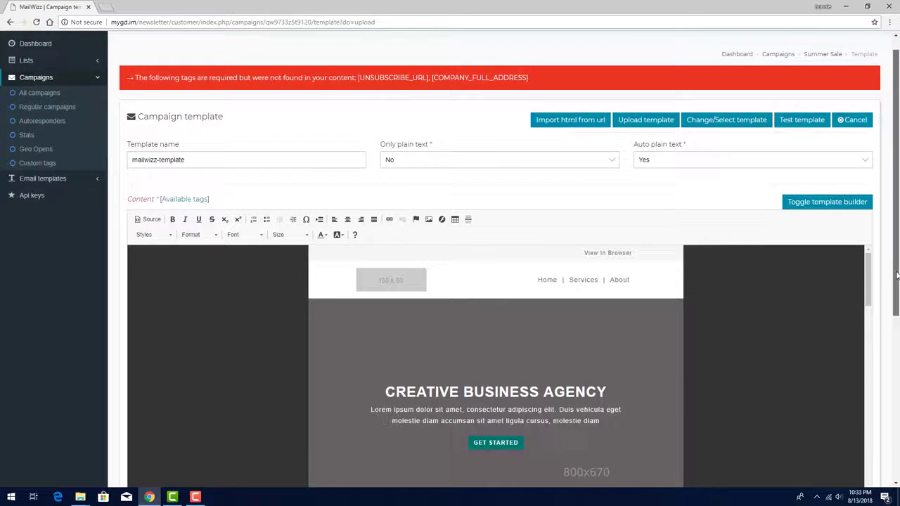
# - Replace the address text in the template's footer with the [COMPANY_FULL_ADDRESS] tag
pyautogui.scroll(-10, 620, 311)
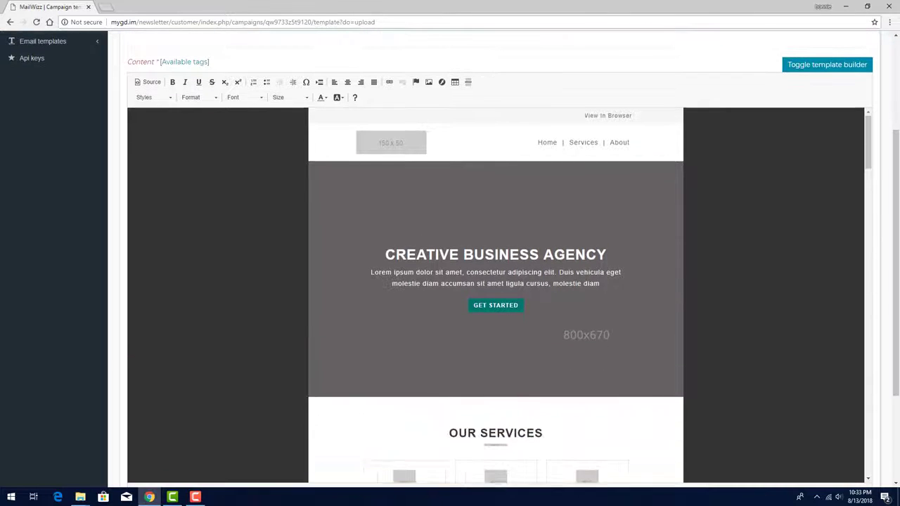
pyautogui.scroll(-10, 619, 311)
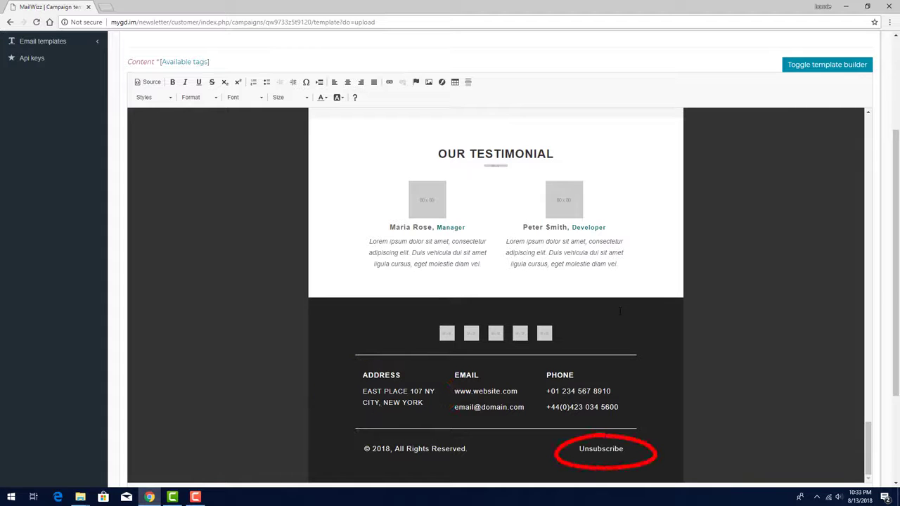
pyautogui.scroll(-3, 373, 369)
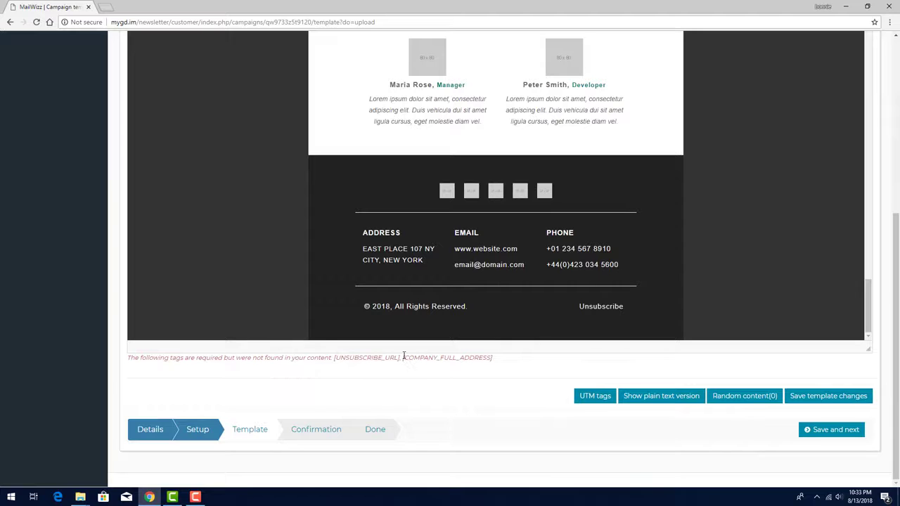
pyautogui.moveTo(401, 358); pyautogui.dragTo(493, 358)
pyautogui.hotkey('ctrl', 'c')
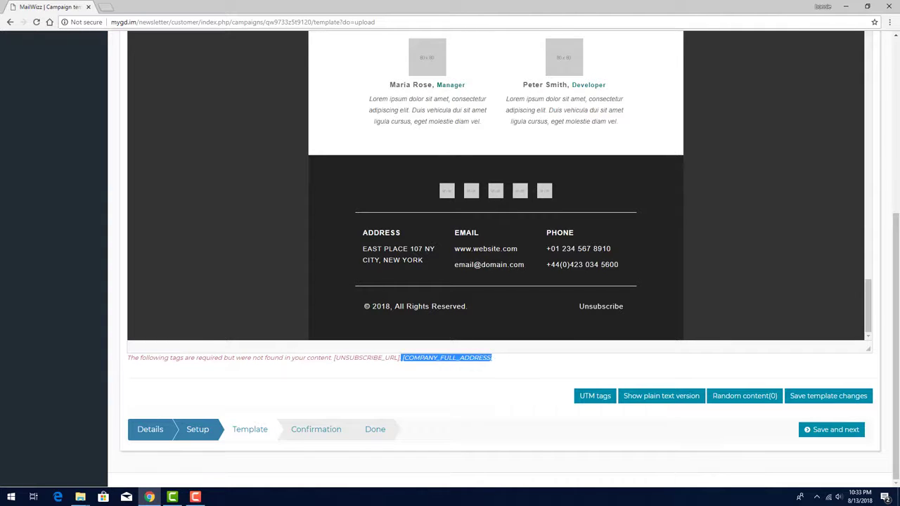
pyautogui.doubleClick(412, 259)
pyautogui.moveTo(412, 259); pyautogui.dragTo(363, 249)
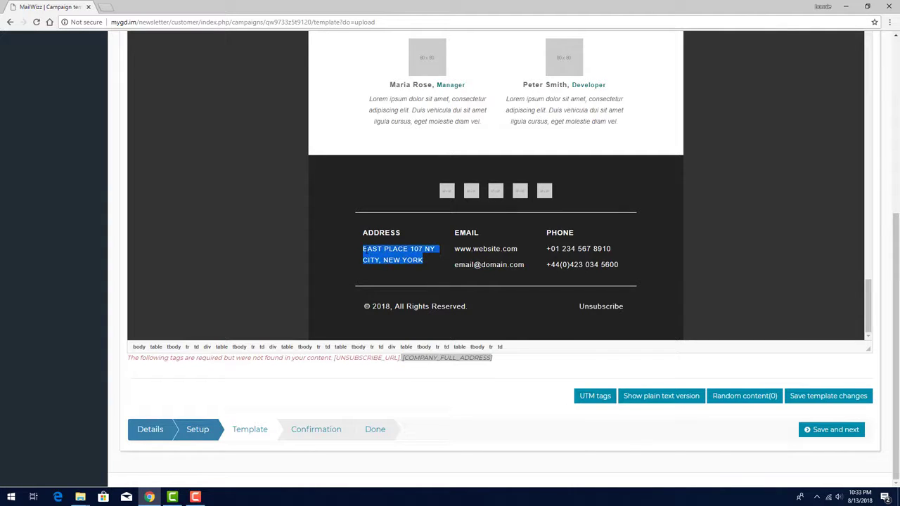
pyautogui.hotkey('ctrl', 'v')
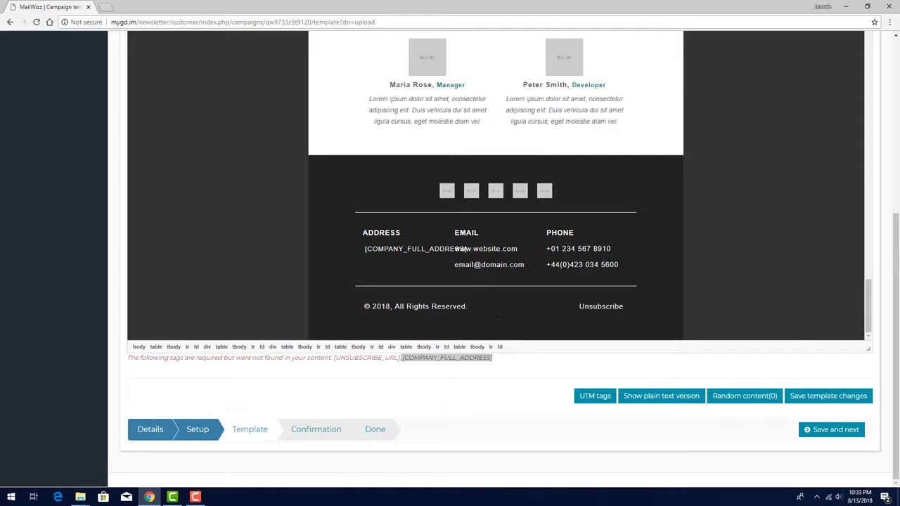
# - Link the footer's Unsubscribe text to the URL [UNSUBSCRIBE_URL] with protocol <other>, and save the template changes
pyautogui.click(599, 306)
pyautogui.doubleClick(597, 307)
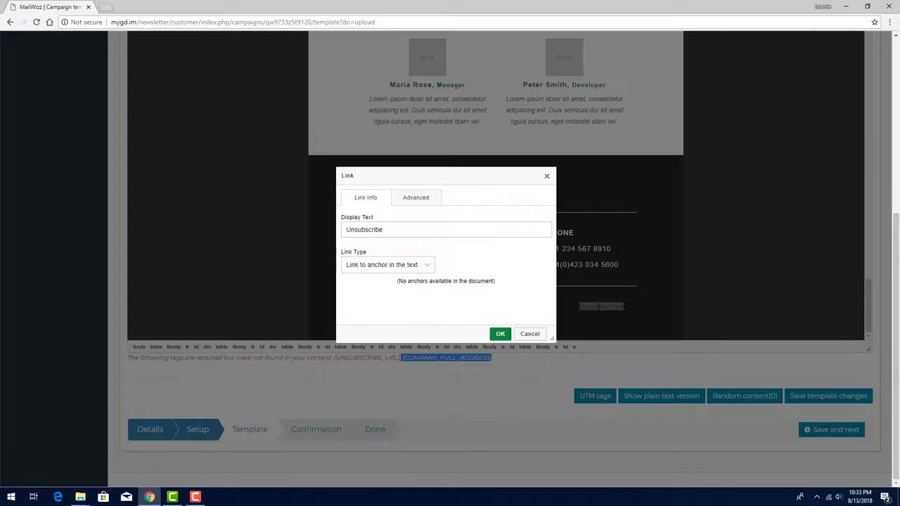
pyautogui.click(425, 265)
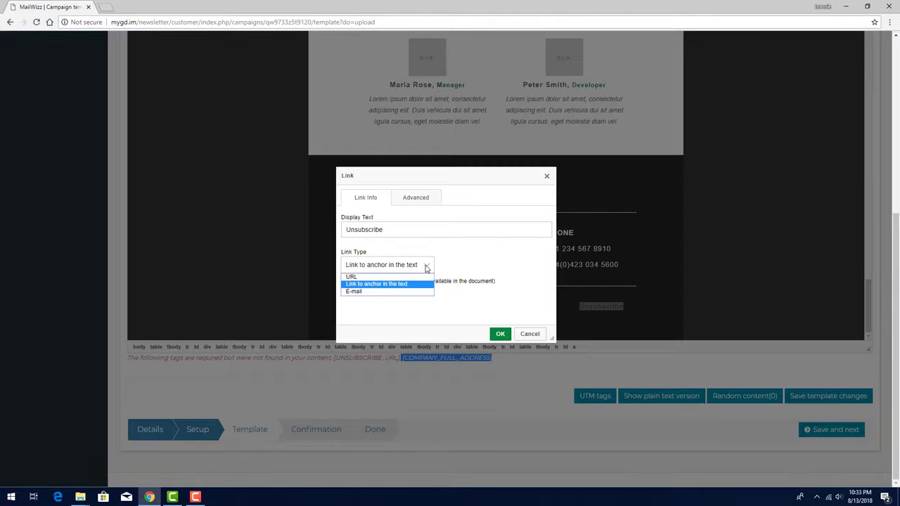
pyautogui.click(382, 279)
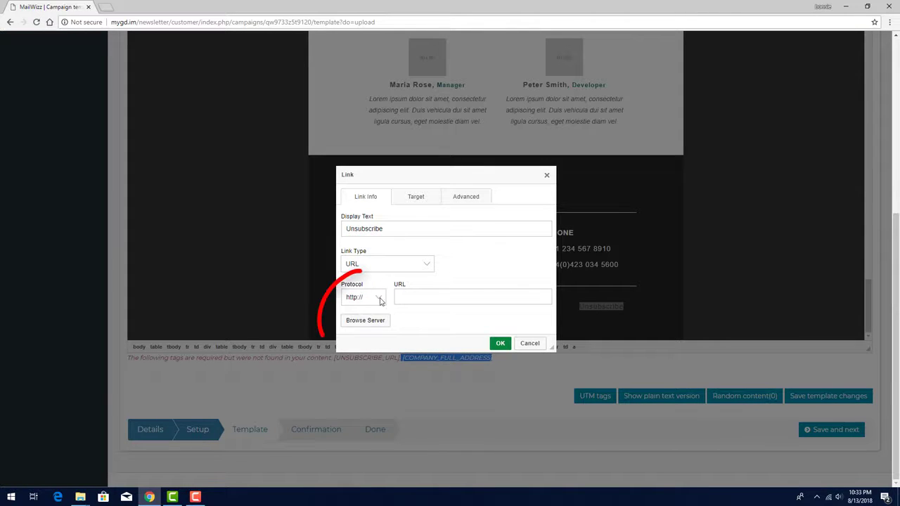
pyautogui.click(366, 297)
pyautogui.click(363, 340)
pyautogui.click(412, 298)
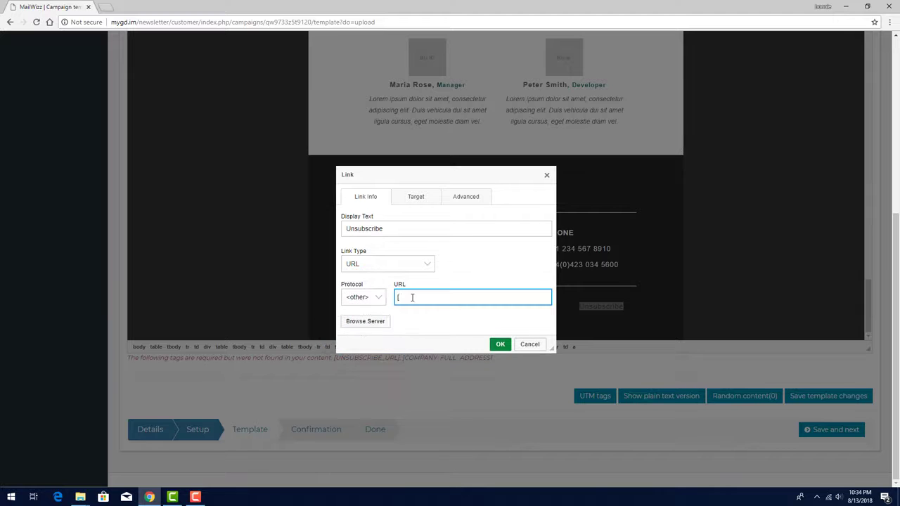
pyautogui.write('[UNSUBSCRIBE_URL]')
pyautogui.click(499, 344)
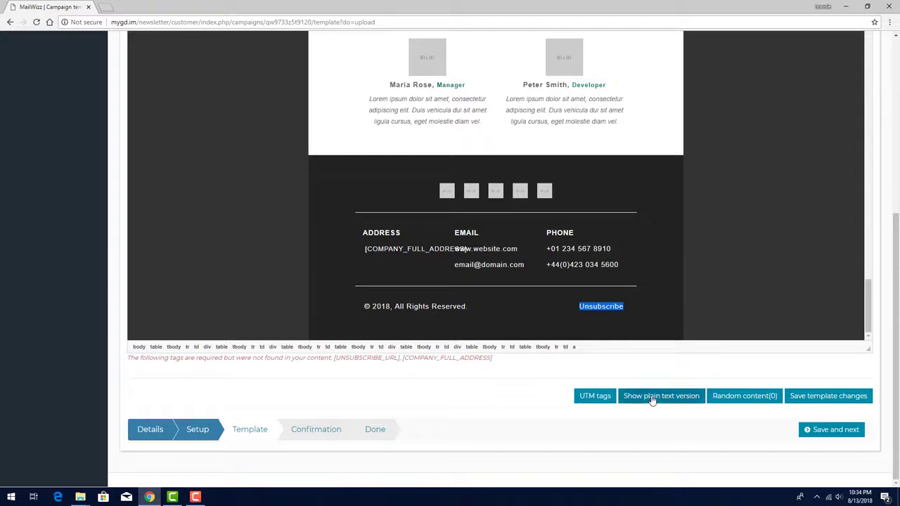
pyautogui.click(858, 398)
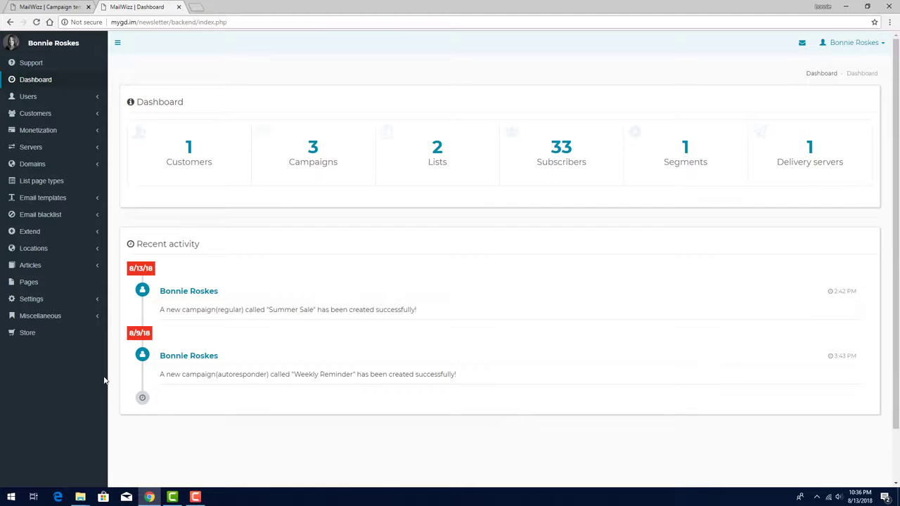
# - View the campaign template tags in the backend settings and the requirement options for [UNSUBSCRIBE_URL]
pyautogui.click(36, 299)
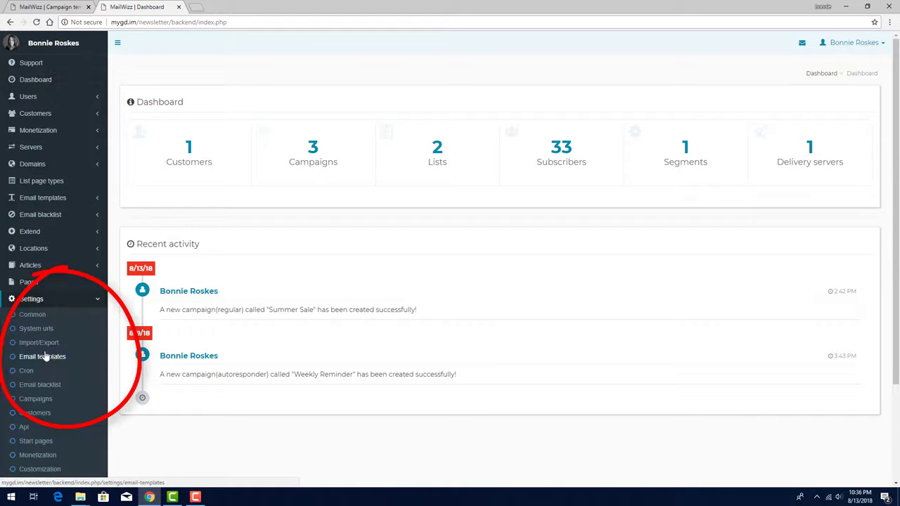
pyautogui.click(38, 398)
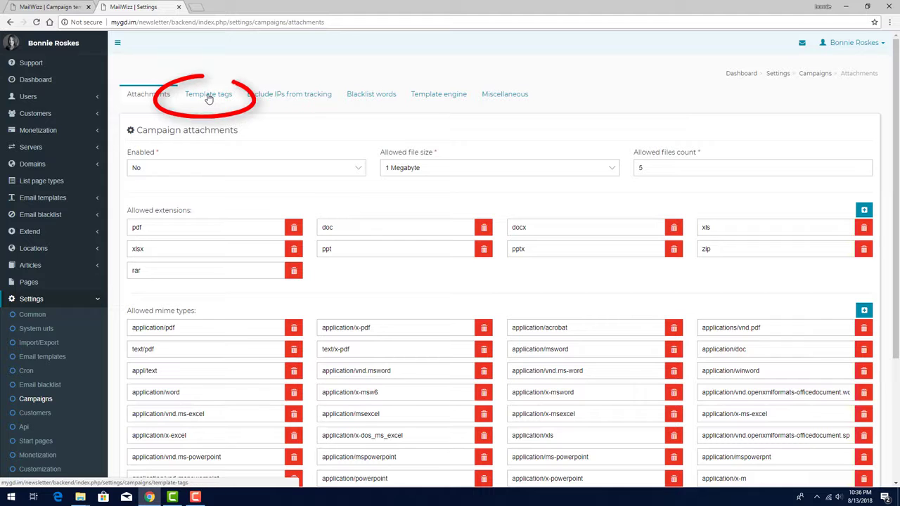
pyautogui.click(208, 95)
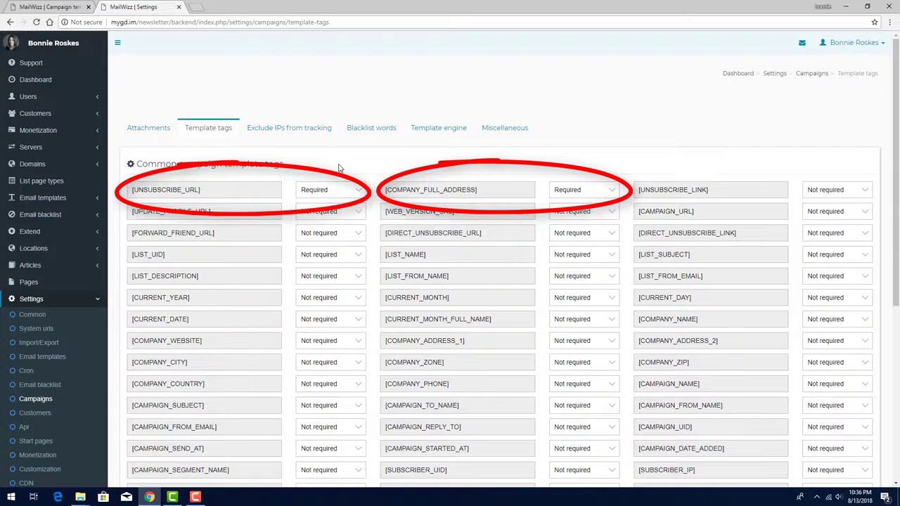
pyautogui.click(342, 190)
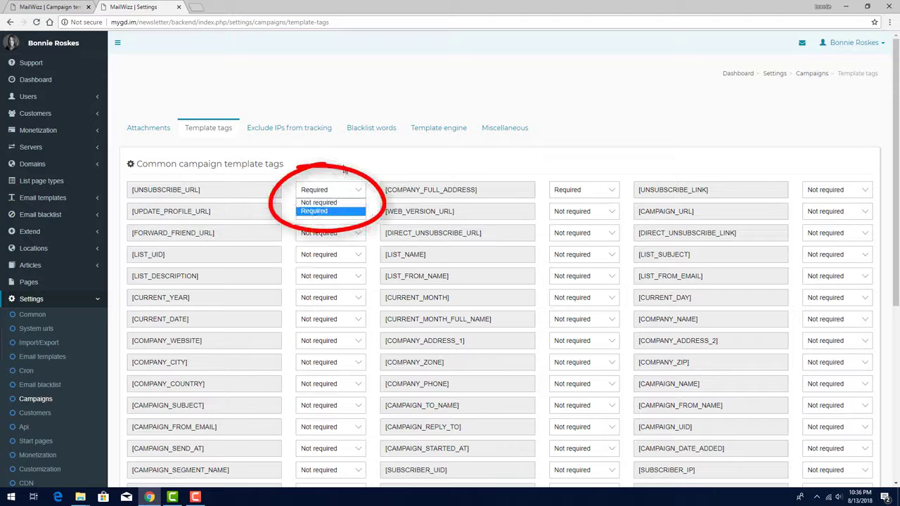
pyautogui.click(344, 169)
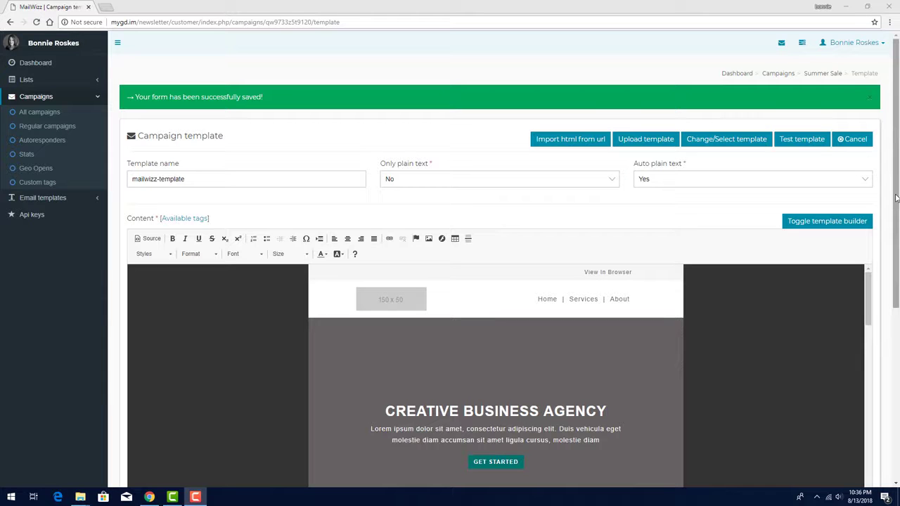
# - View the Google UTM tags pattern options for the Summer Sale template and close them
pyautogui.moveTo(896, 199); pyautogui.dragTo(897, 379)
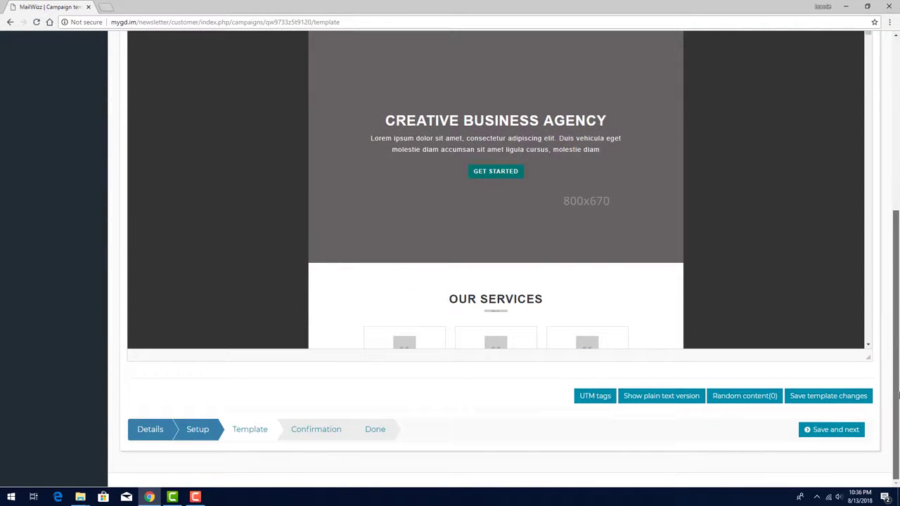
pyautogui.click(602, 398)
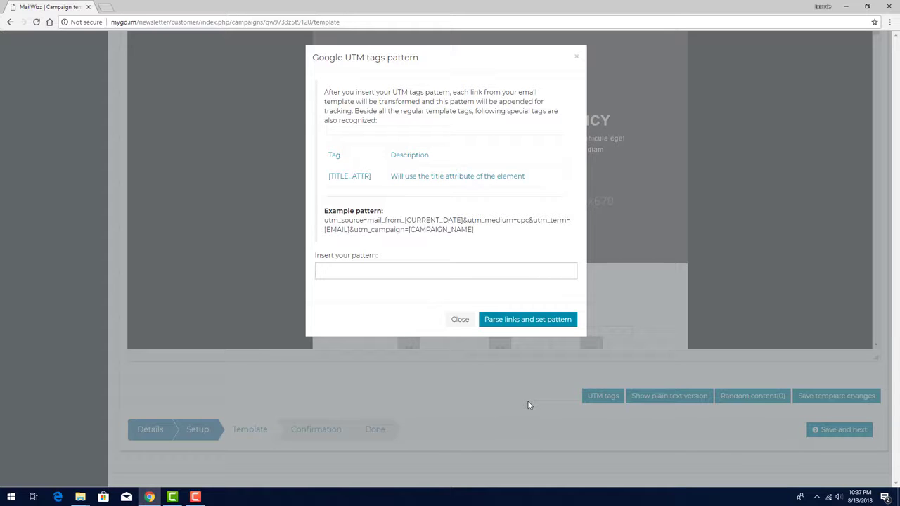
pyautogui.click(459, 320)
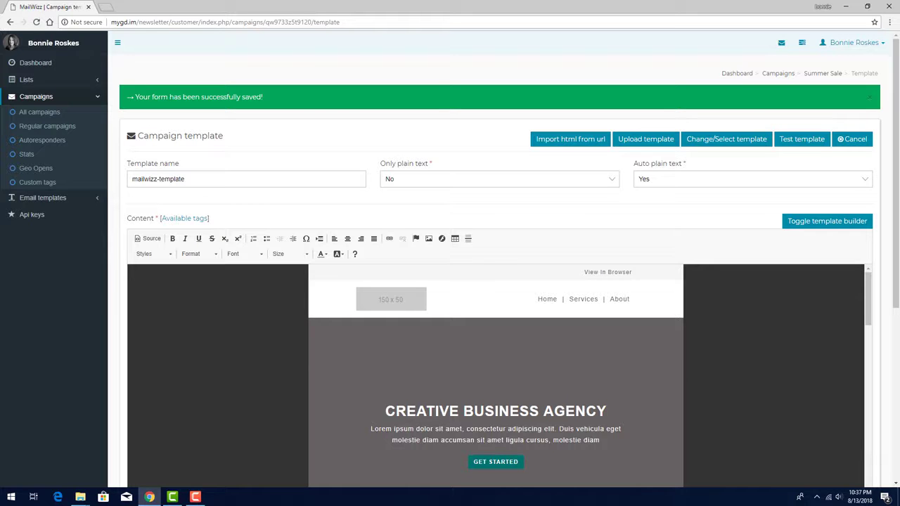
# - Save the template to reach the Confirmation stage, and enable advanced recurring for the campaign with the daily interval
pyautogui.scroll(-5, 830, 458)
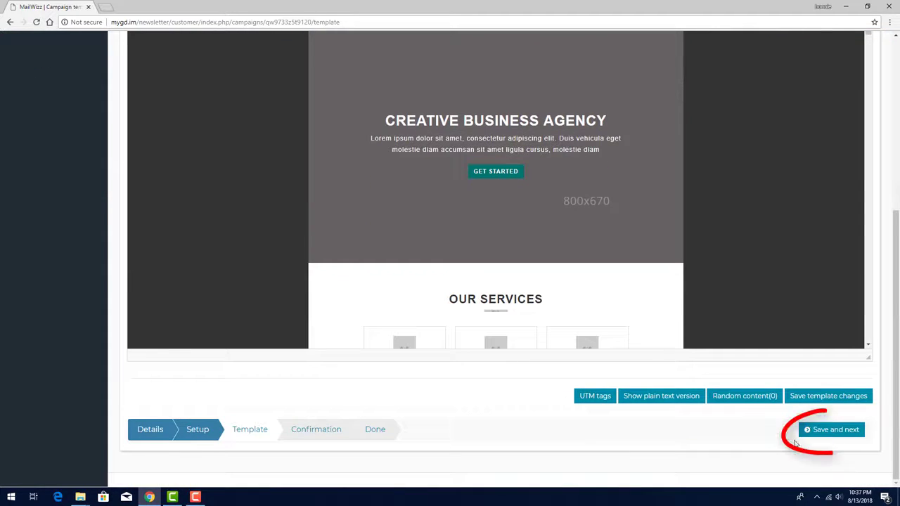
pyautogui.click(837, 431)
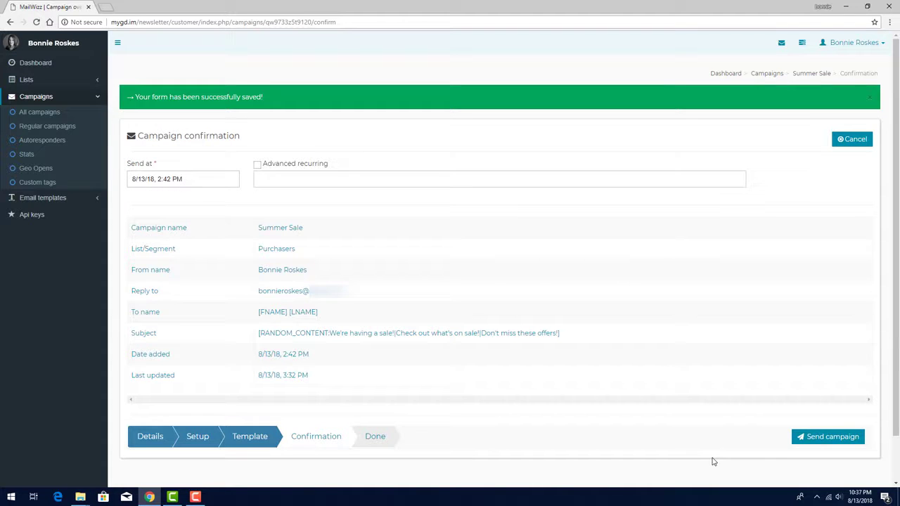
pyautogui.click(258, 166)
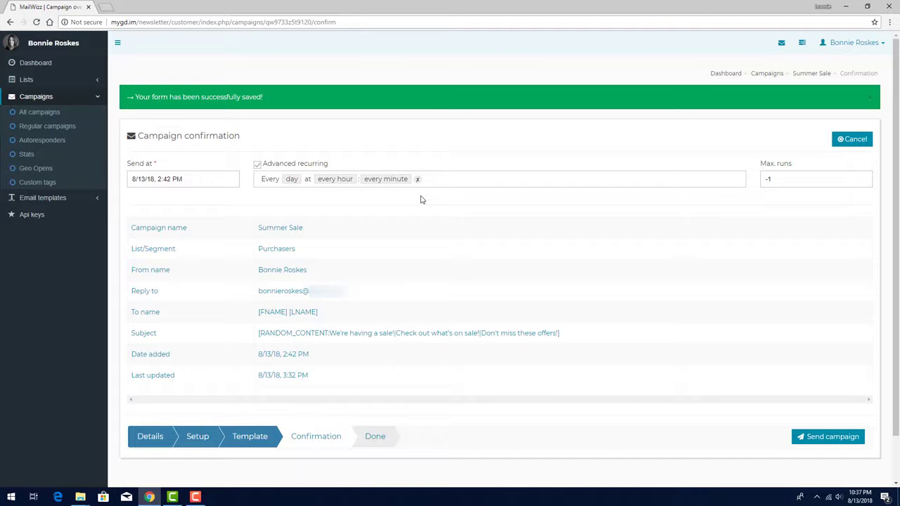
pyautogui.click(294, 180)
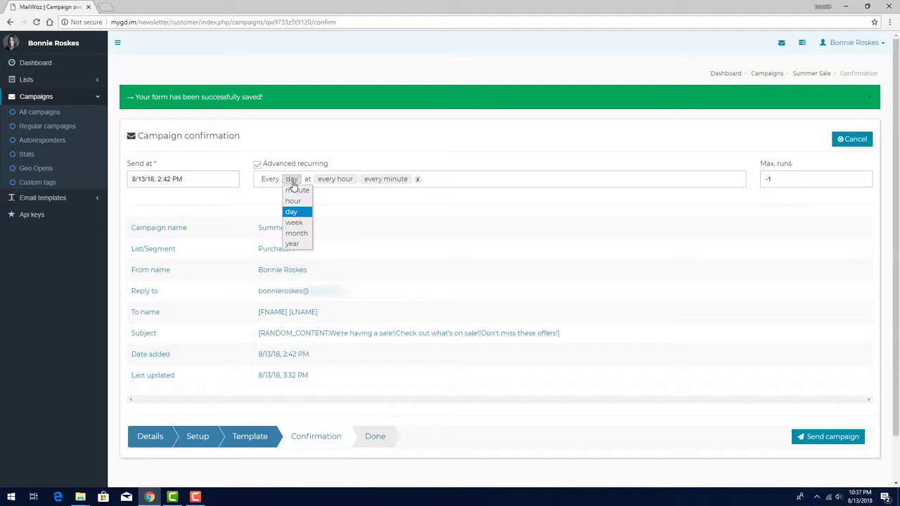
pyautogui.click(325, 201)
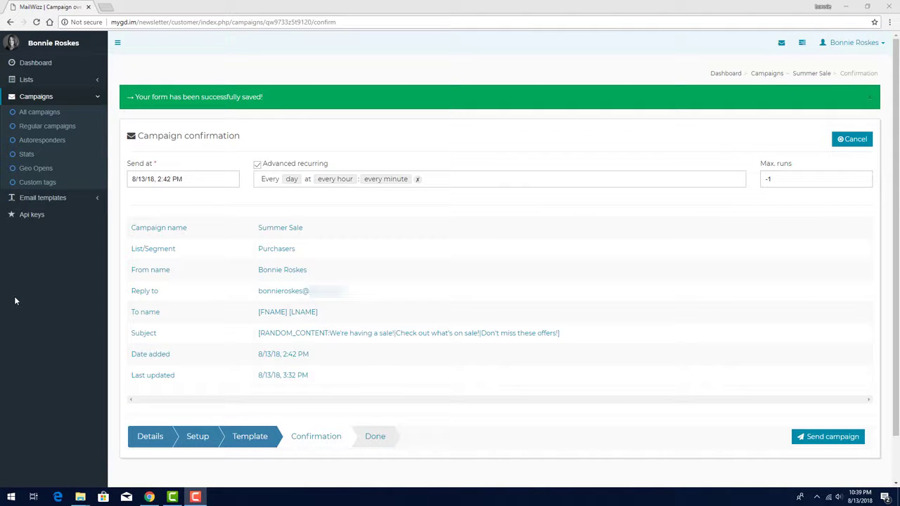
# - Create a new Autoresponder campaign named Weekly Tip for the Blog Subscribers list and save its details
pyautogui.click(39, 145)
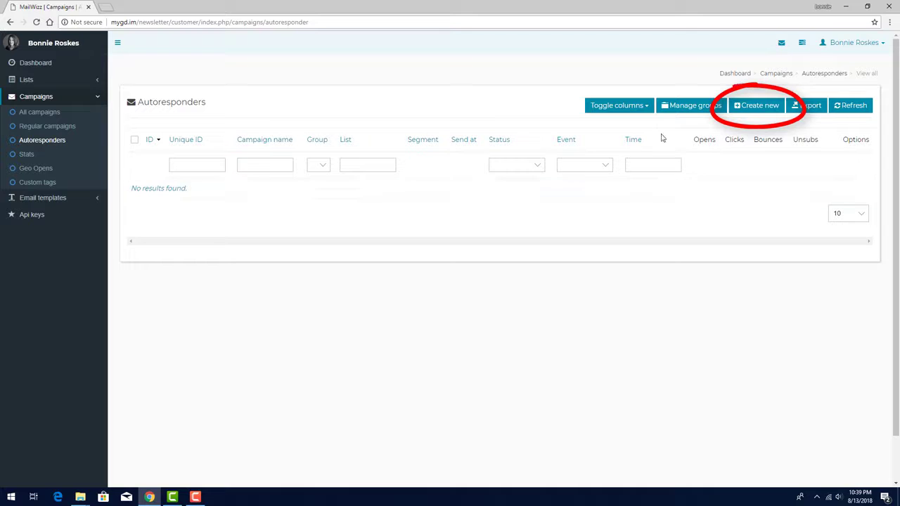
pyautogui.click(759, 111)
pyautogui.click(661, 147)
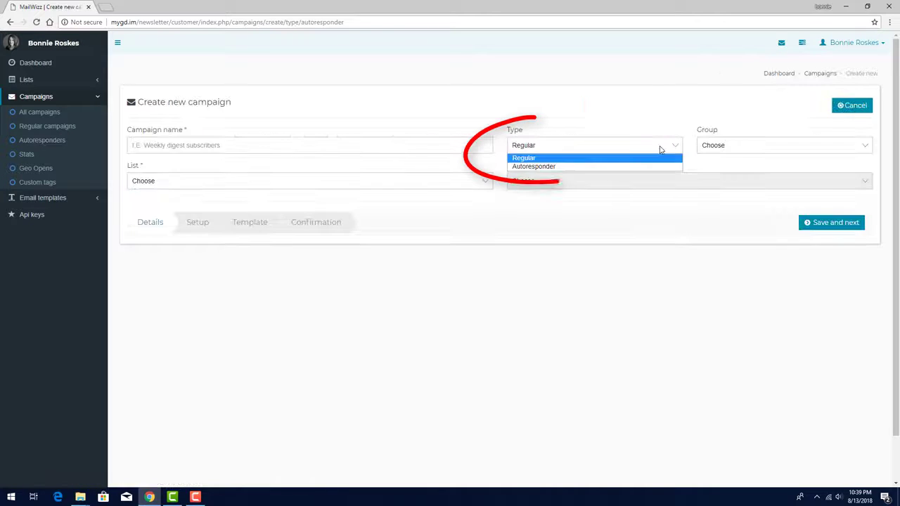
pyautogui.click(615, 167)
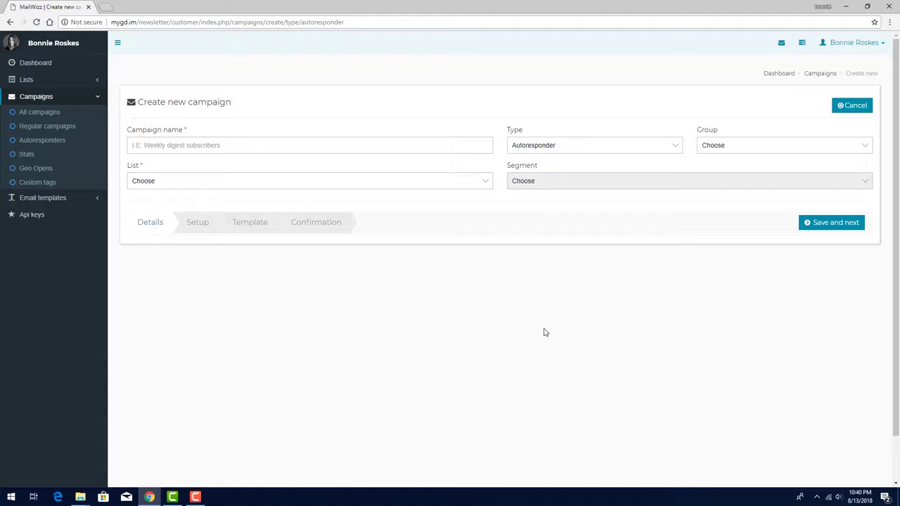
pyautogui.click(480, 141)
pyautogui.write('Weekly Tip')
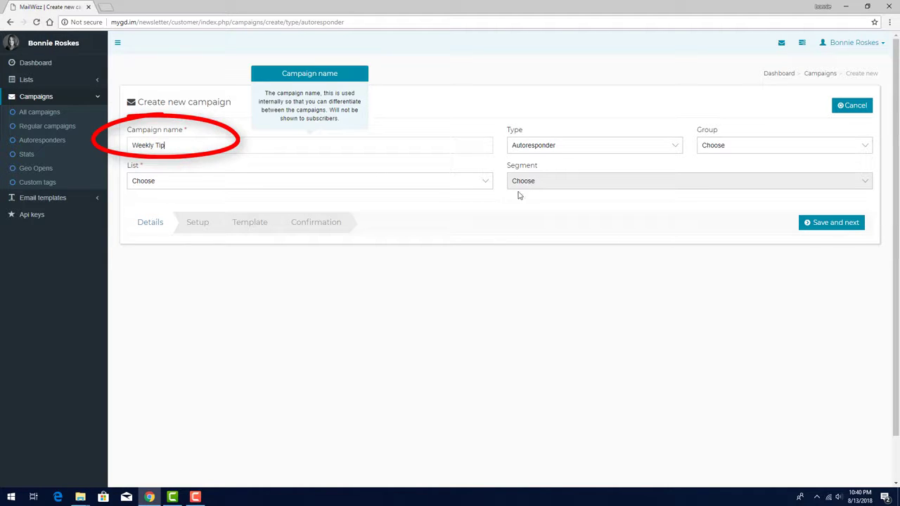
pyautogui.click(425, 184)
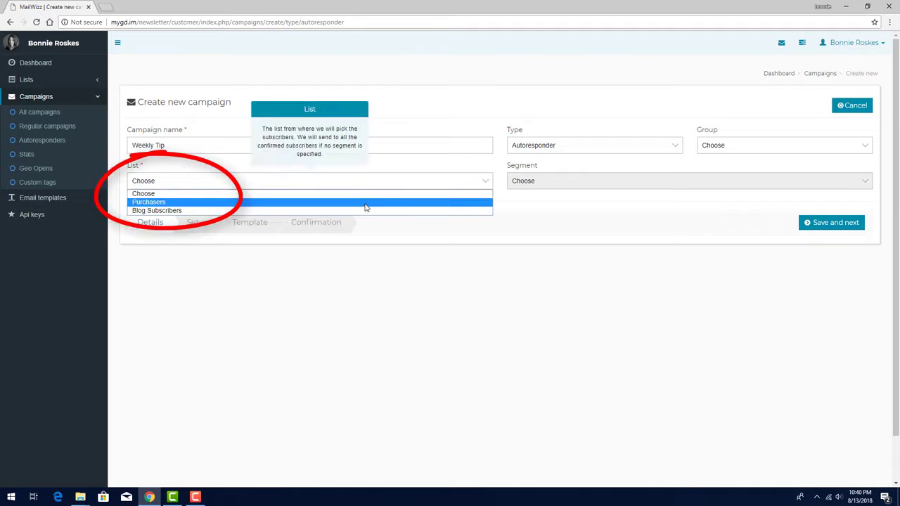
pyautogui.click(368, 210)
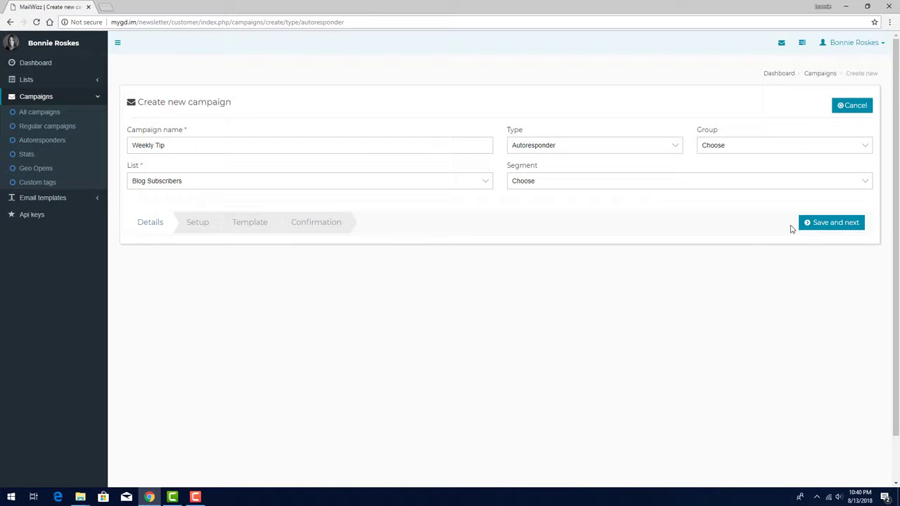
pyautogui.click(818, 224)
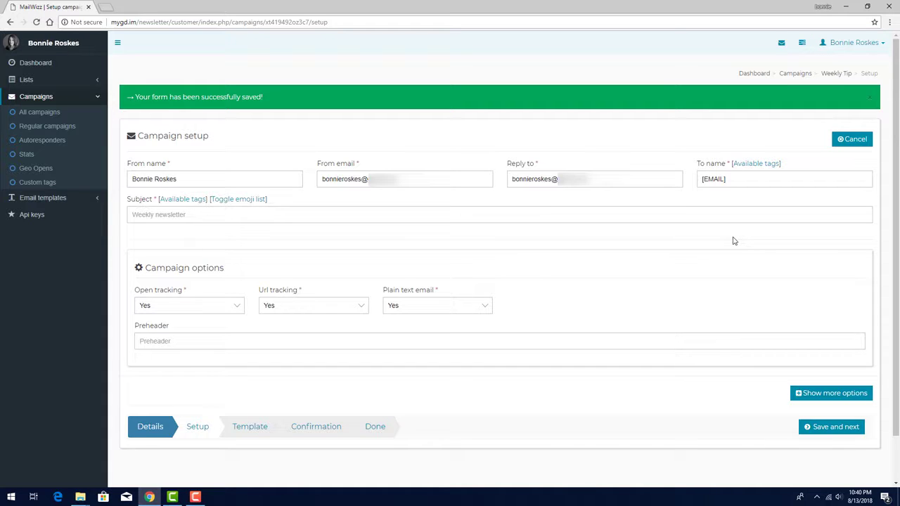
# - Set the campaign's subject to "Tip of the week" and save the setup to reach the Template stage
pyautogui.click(410, 214)
pyautogui.write('Tip of the week')
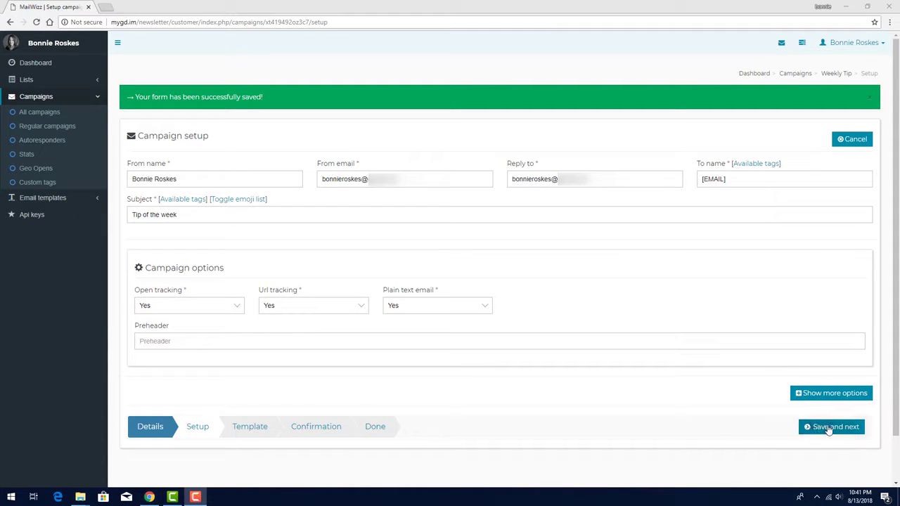
pyautogui.click(830, 427)
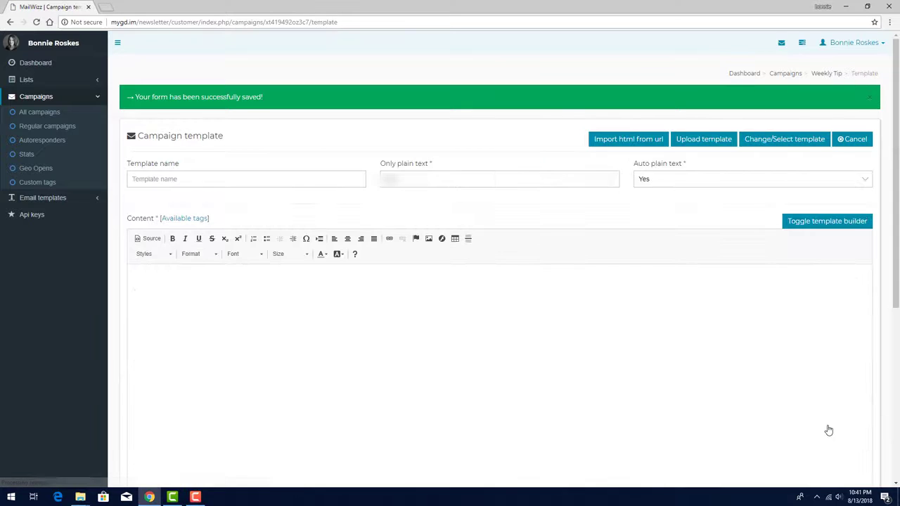
# - Upload the mailwizz-template.zip archive as the campaign's template and save it to reach the Confirmation stage
pyautogui.click(704, 139)
pyautogui.click(342, 142)
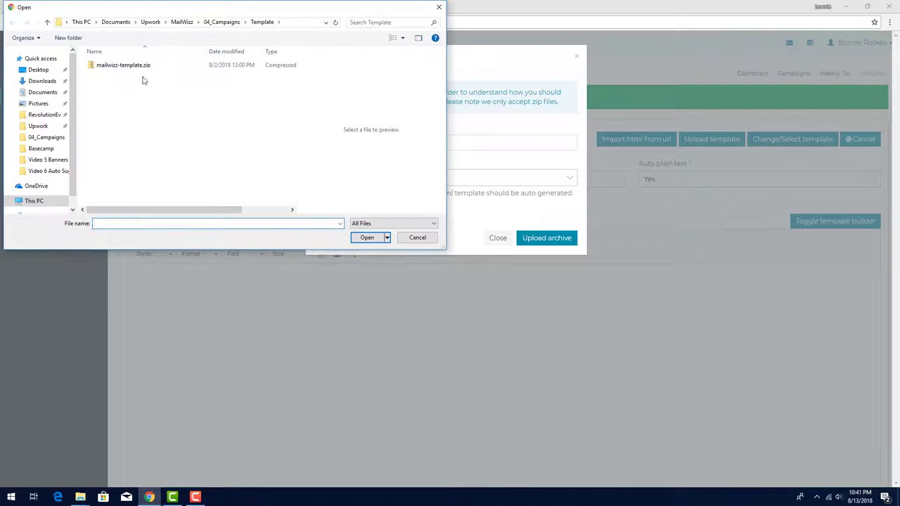
pyautogui.doubleClick(126, 66)
pyautogui.click(541, 239)
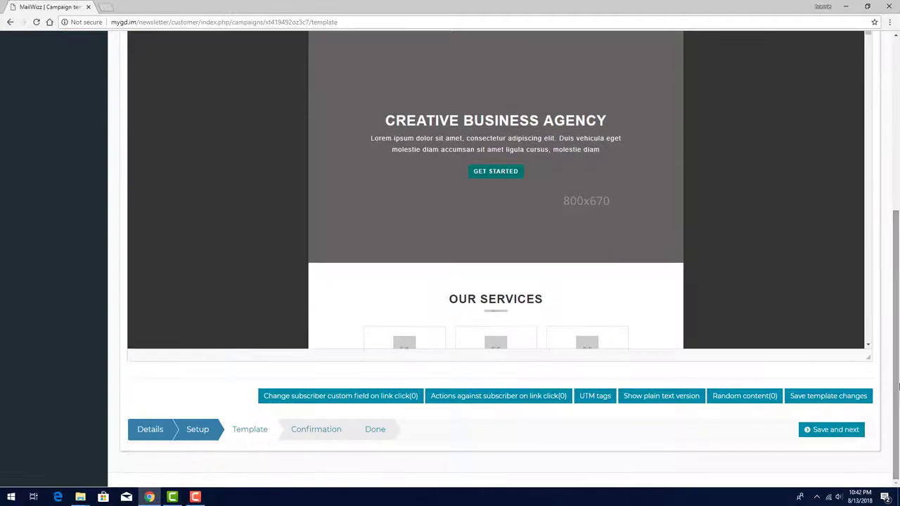
pyautogui.click(859, 432)
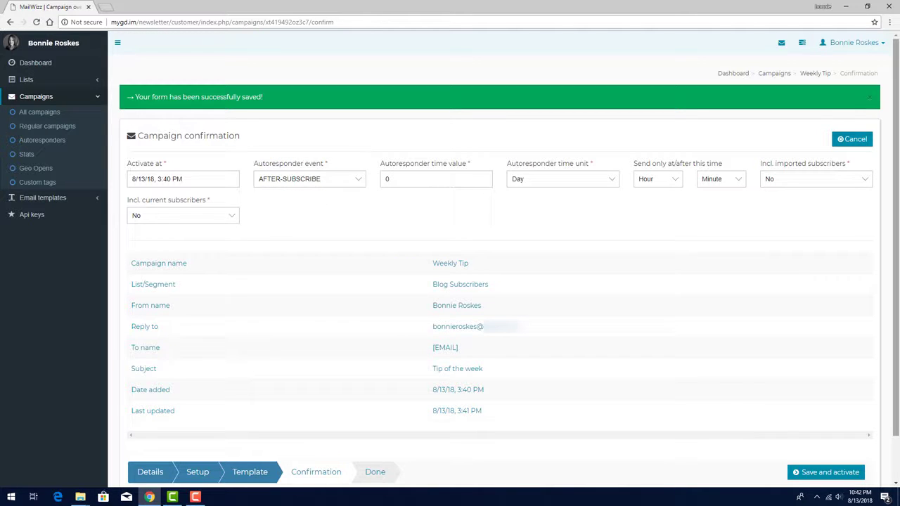
# - Set the autoresponder event to AFTER-CAMPAIGN-OPEN and view the choices for which campaign's opening triggers it
pyautogui.click(357, 180)
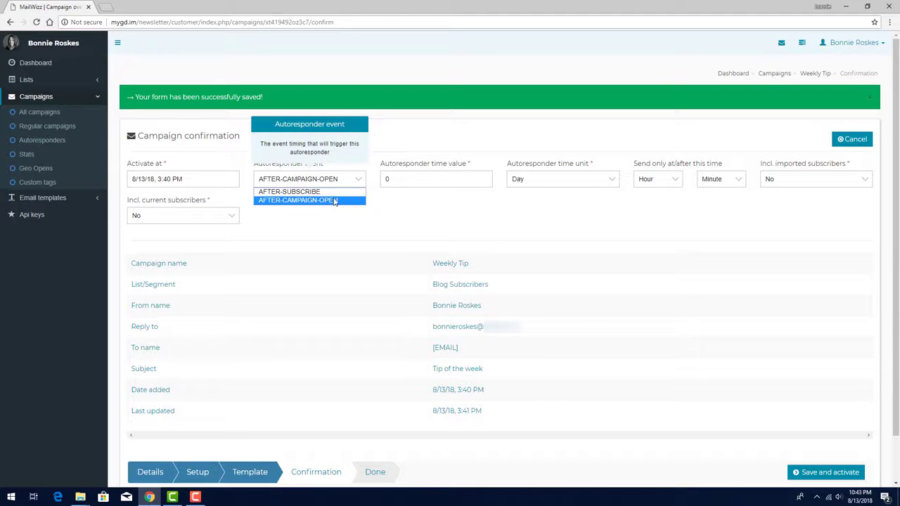
pyautogui.click(334, 202)
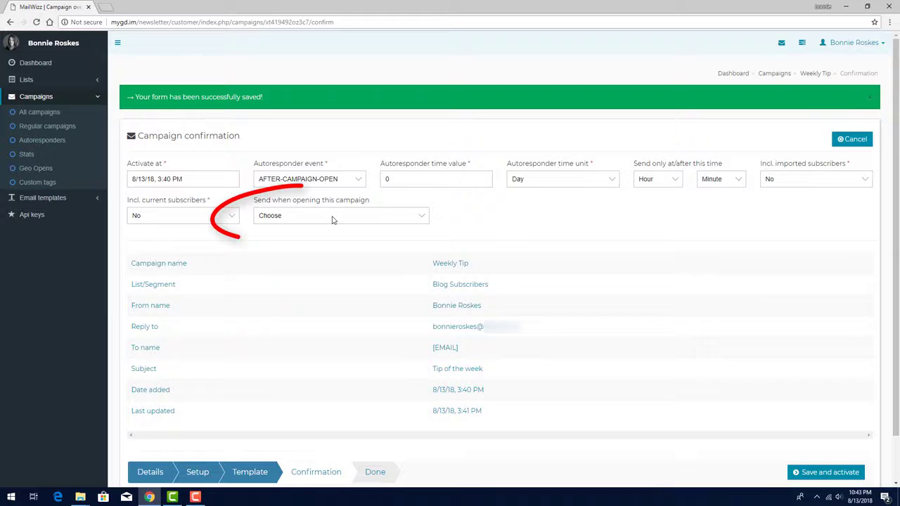
pyautogui.click(334, 220)
pyautogui.click(334, 220)
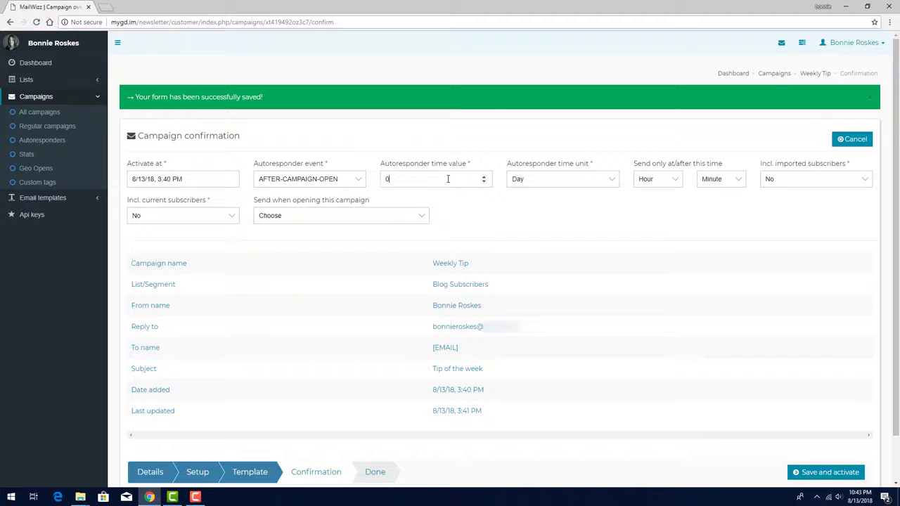
# - Set the autoresponder delay to a time value of 1 with Week as the time unit
pyautogui.moveTo(447, 179)
pyautogui.click(484, 177)
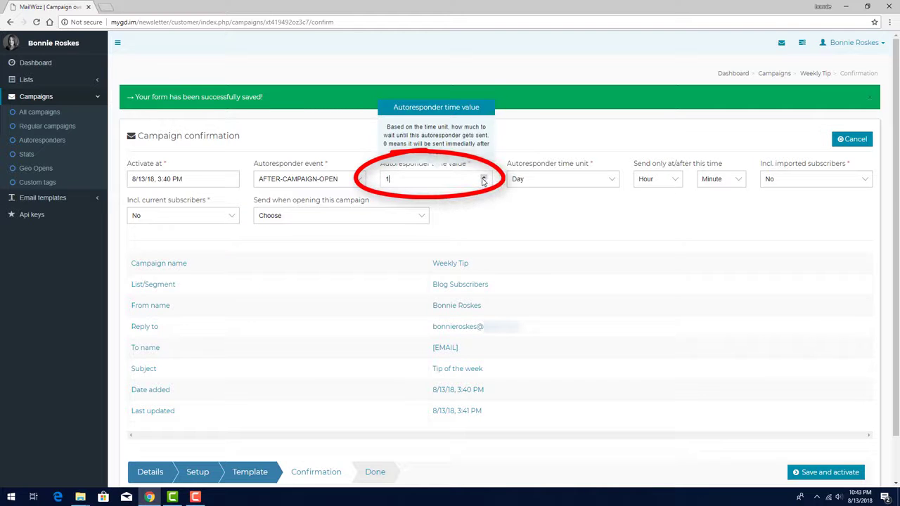
pyautogui.click(550, 182)
pyautogui.click(536, 216)
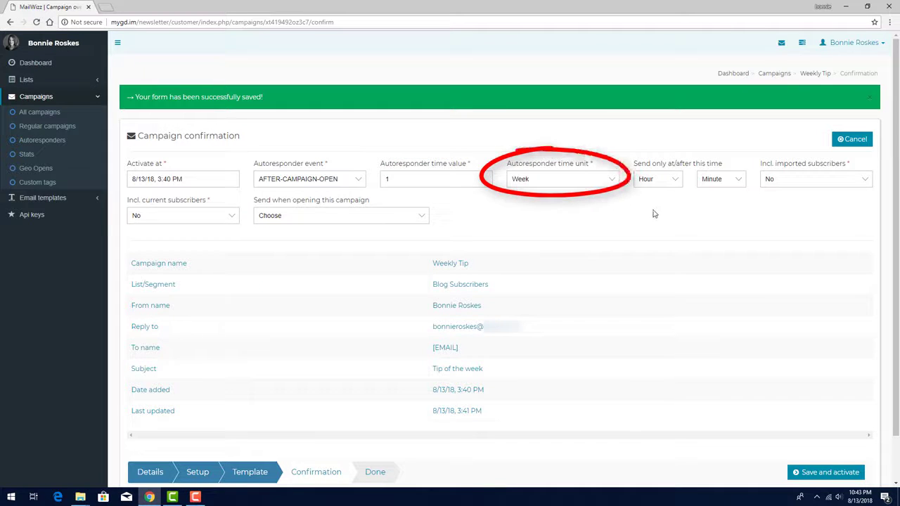